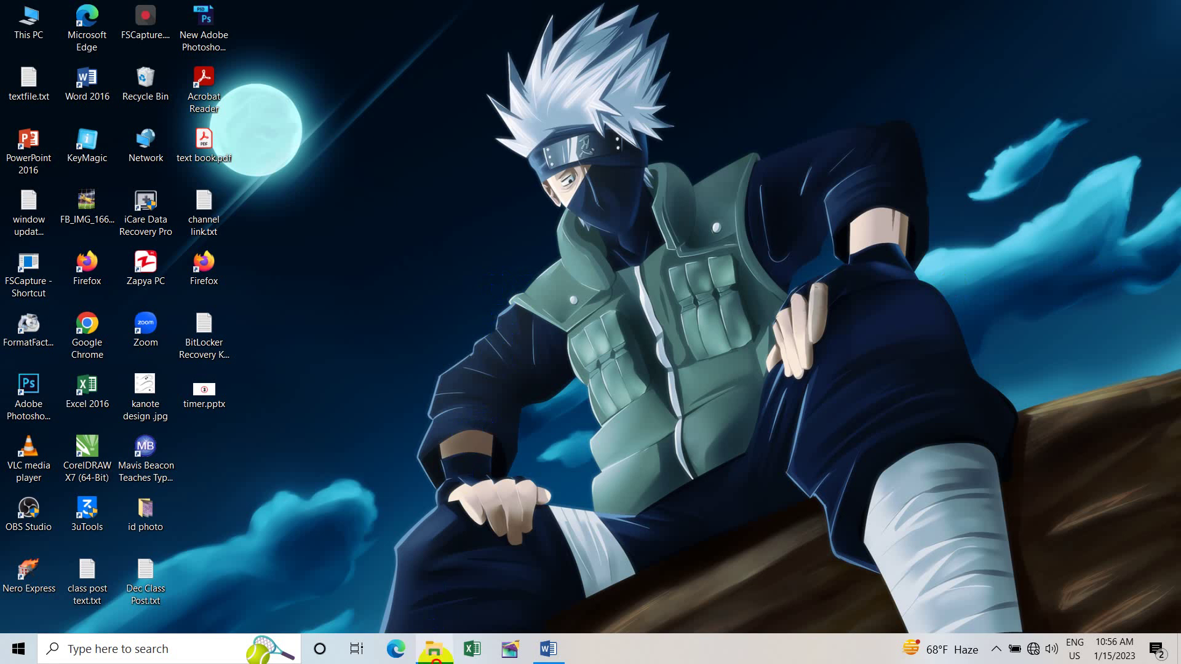
Step: View print-page-spread-1x.png from the text image folder in the photo viewer and close it again
left_click(434, 649)
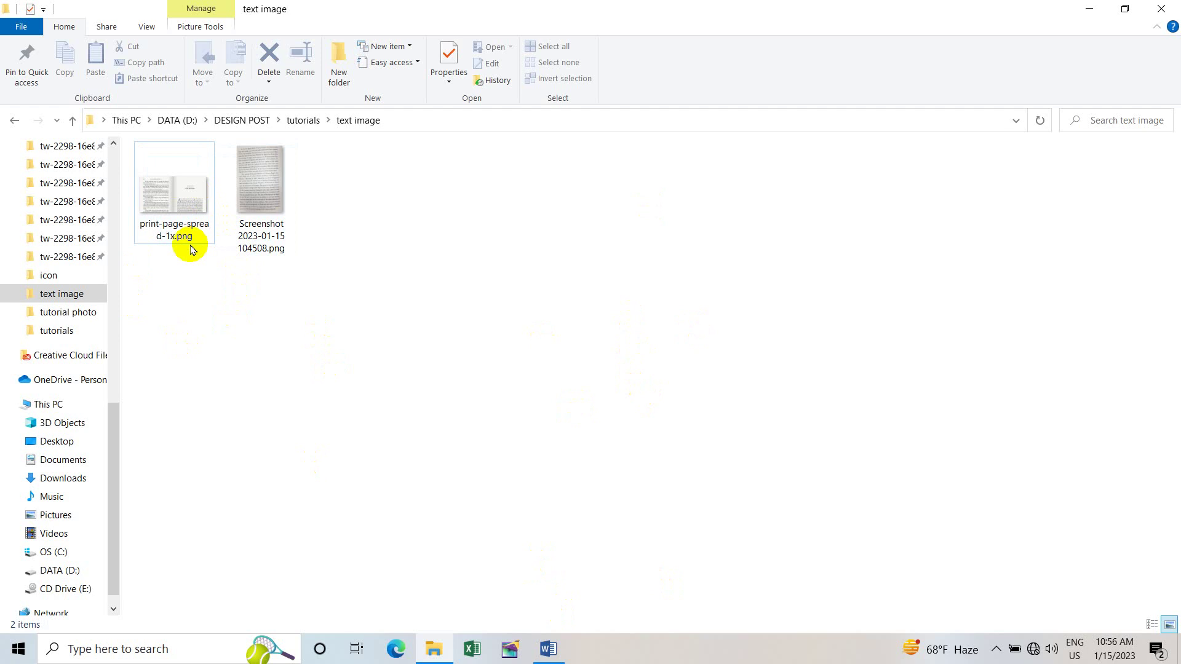
left_click(180, 202)
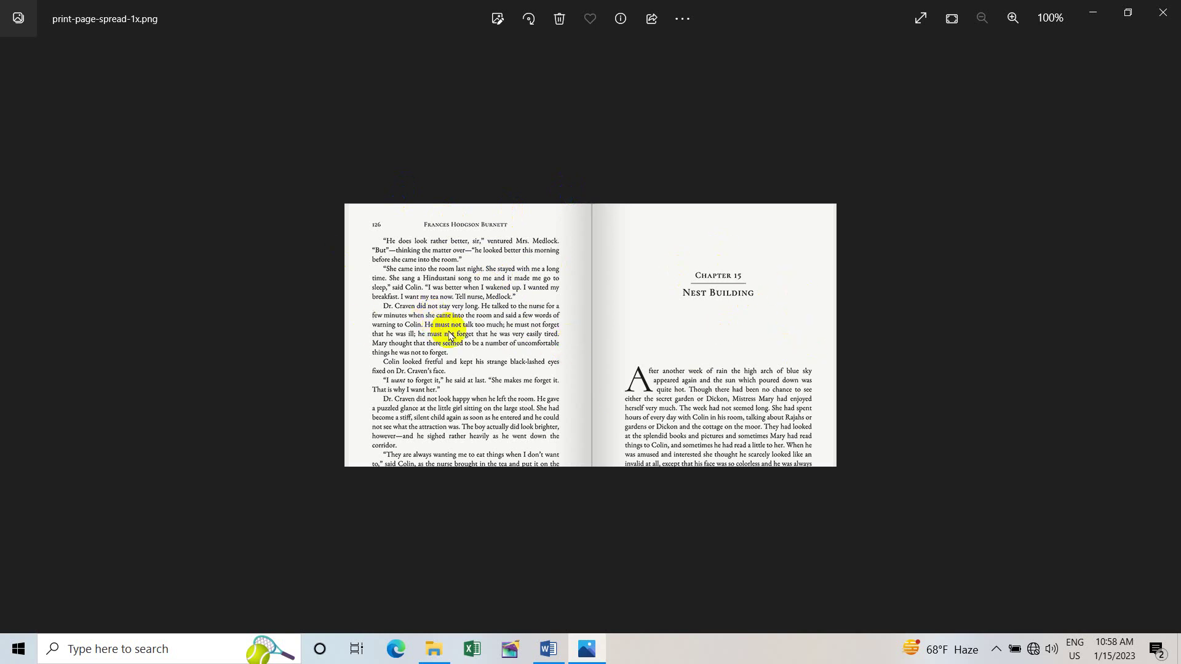
left_click(1162, 19)
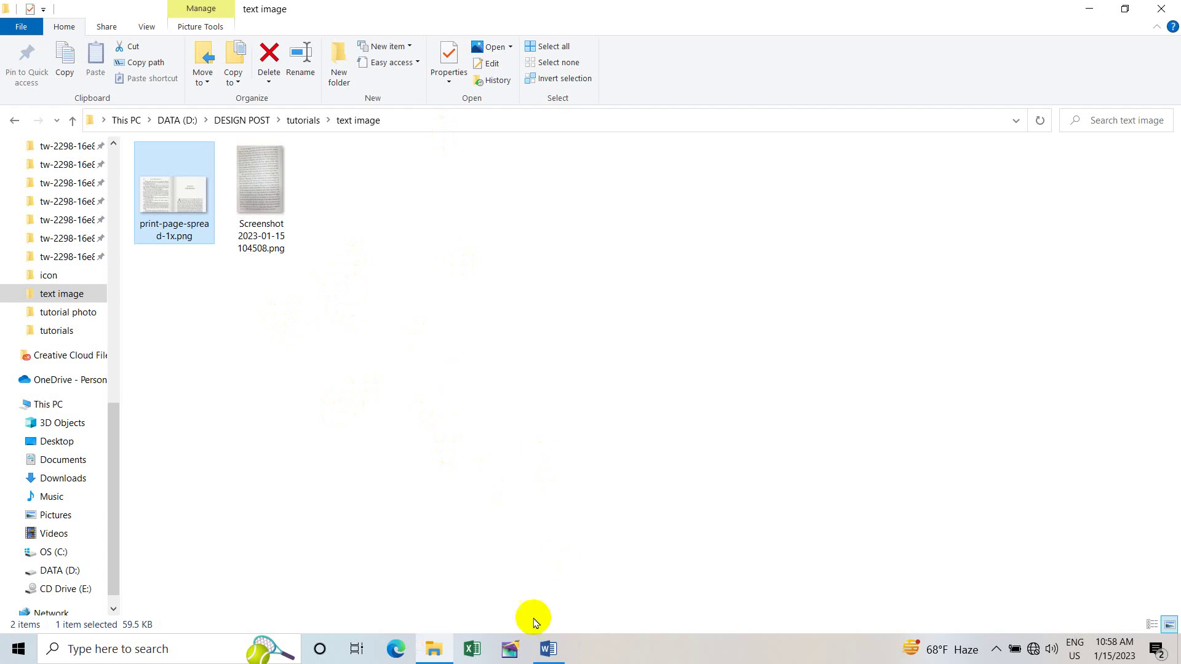
Step: Switch to Word, create a blank document and insert print-page-spread-1x.png from the text image folder
left_click(548, 647)
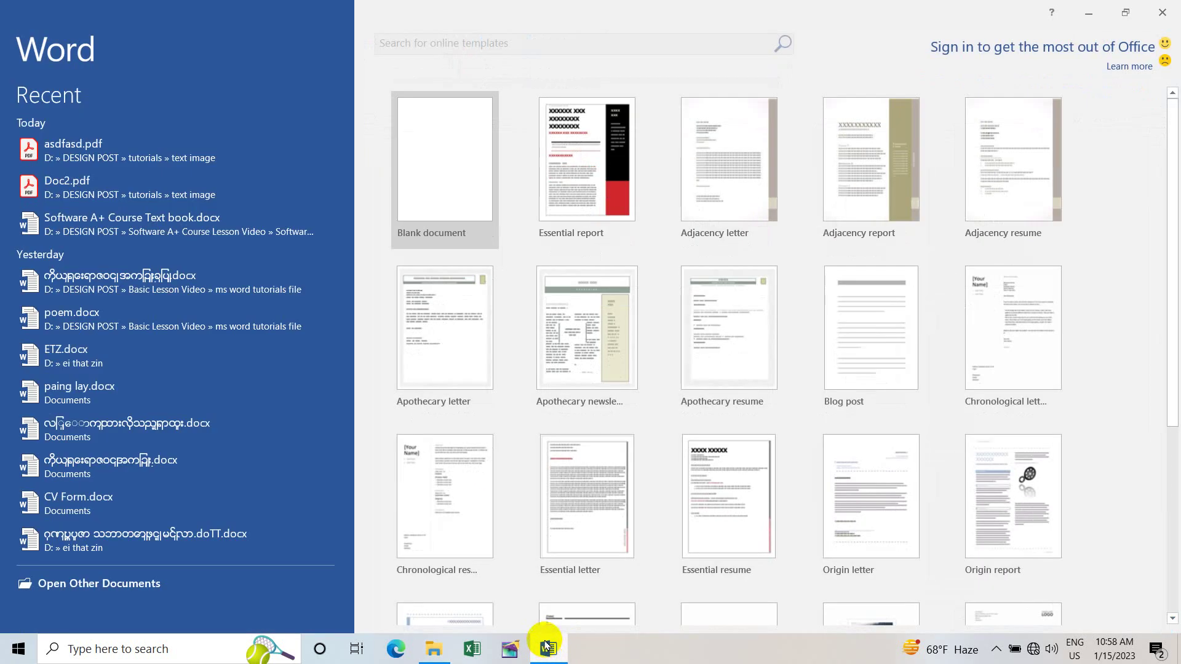
left_click(447, 182)
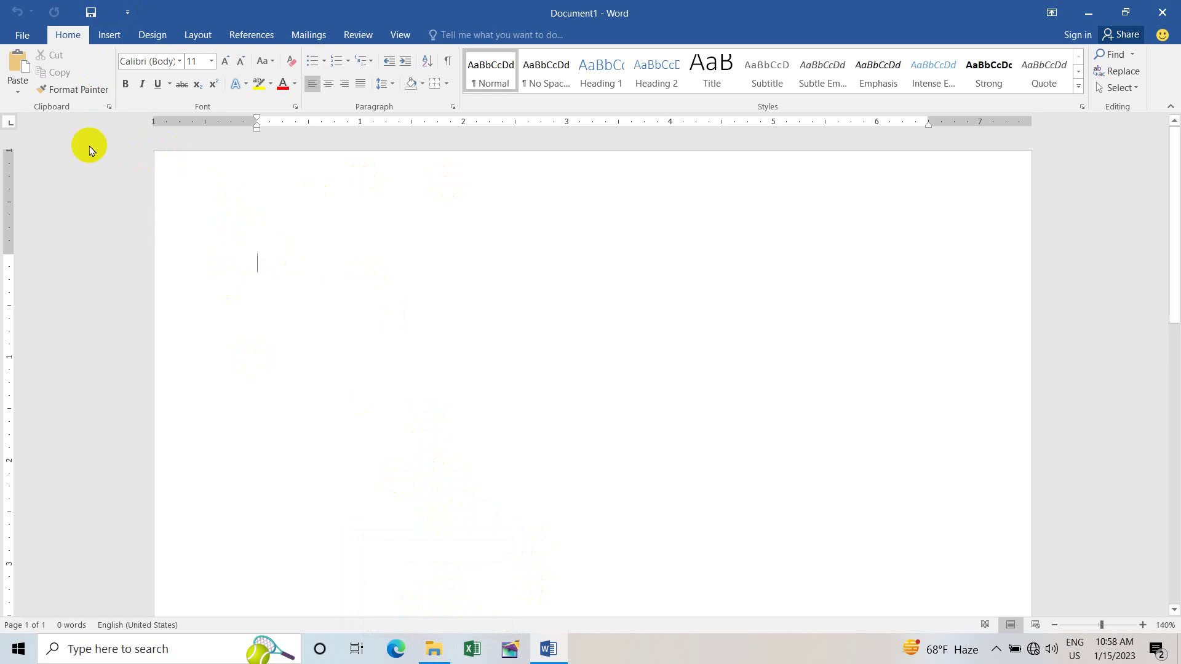
left_click(117, 37)
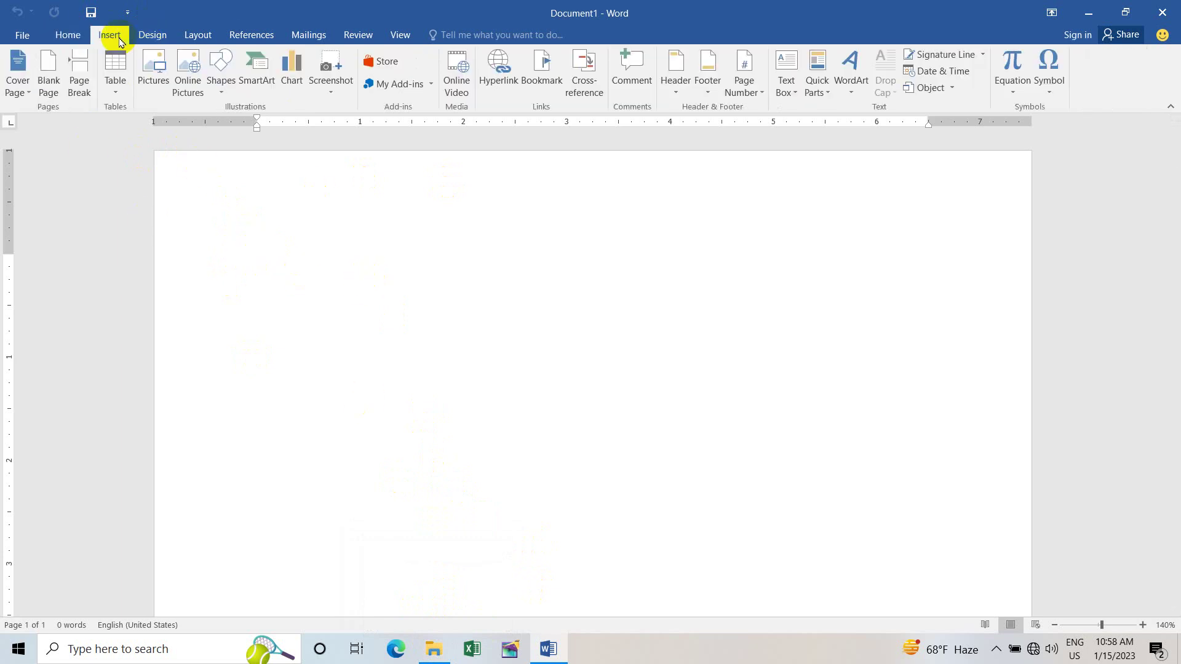
left_click(153, 80)
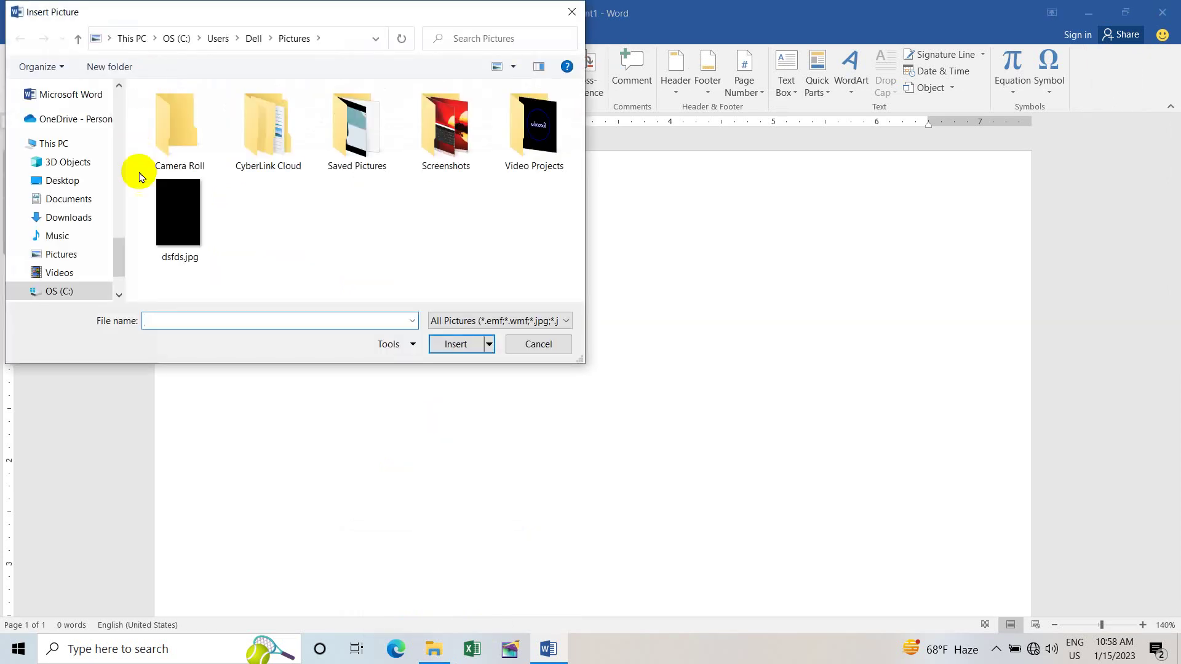
scroll(72, 217, "up", 2)
scroll(72, 217, "up", 2)
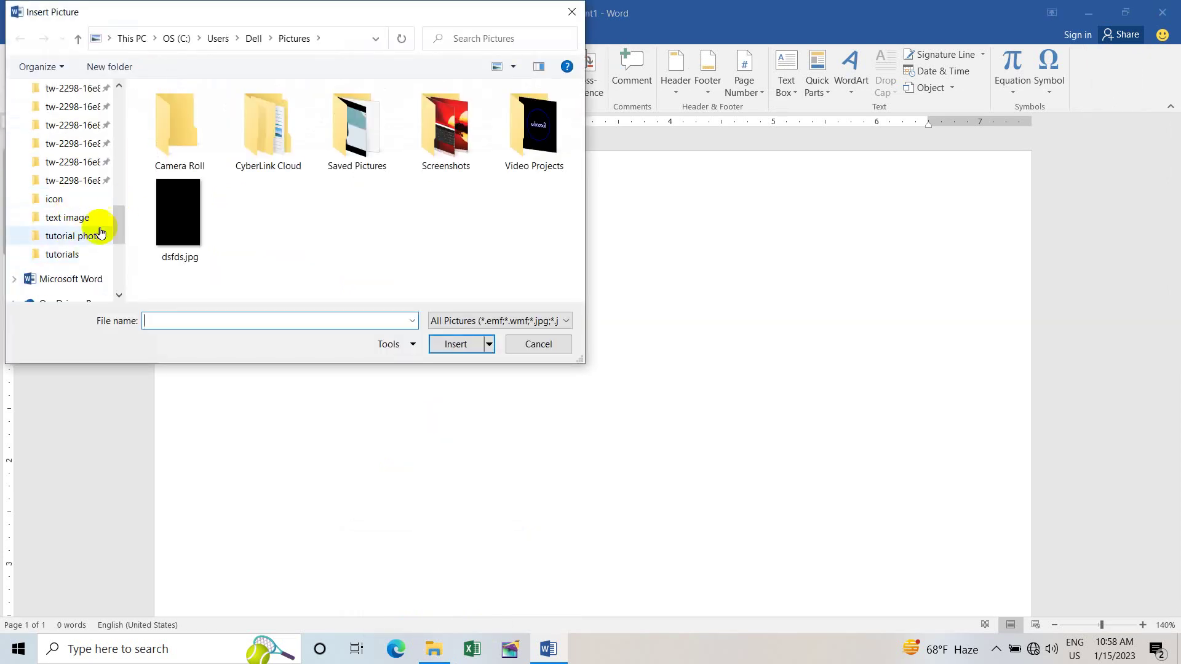
left_click(86, 223)
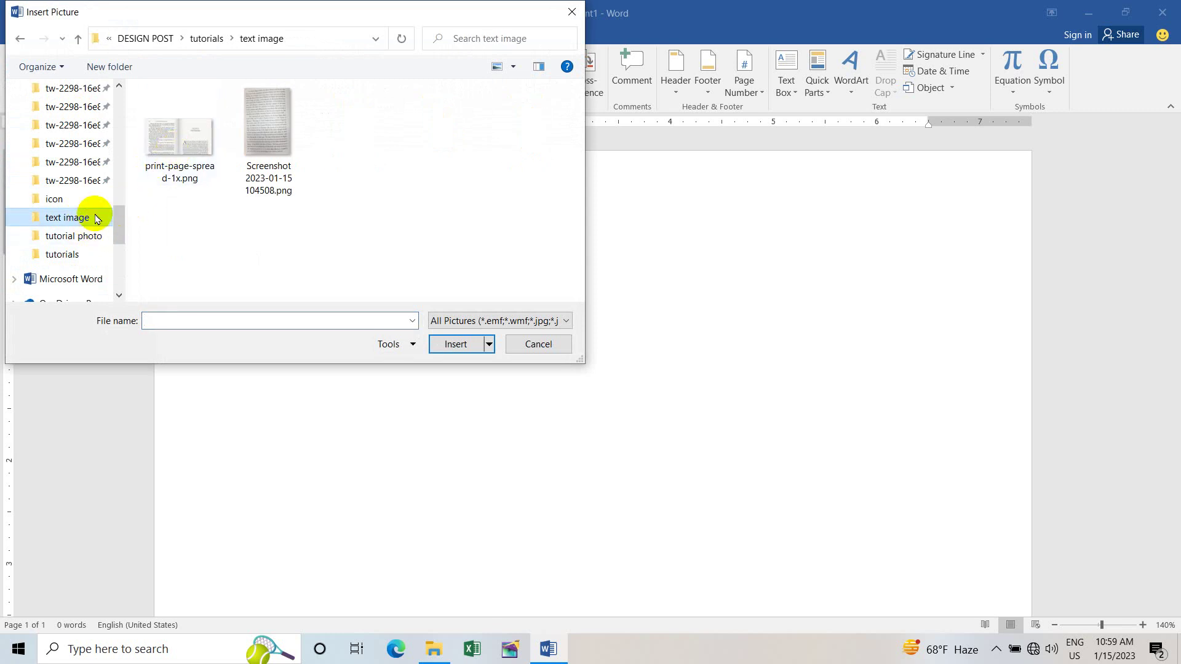
left_click(180, 146)
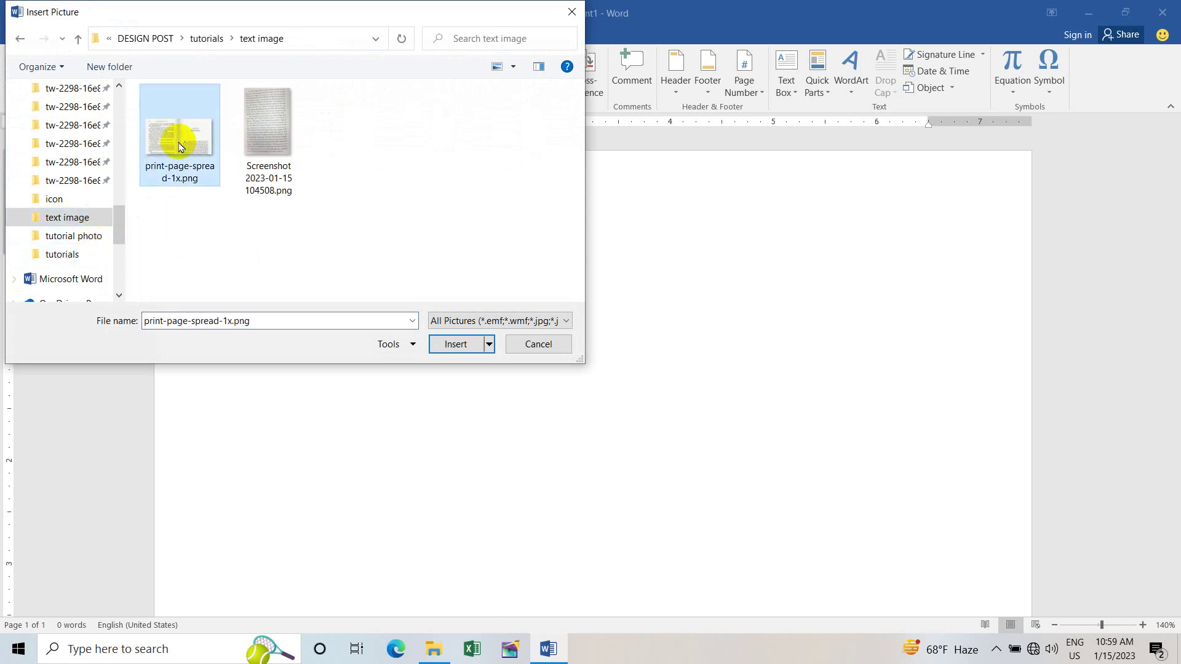
left_click(465, 353)
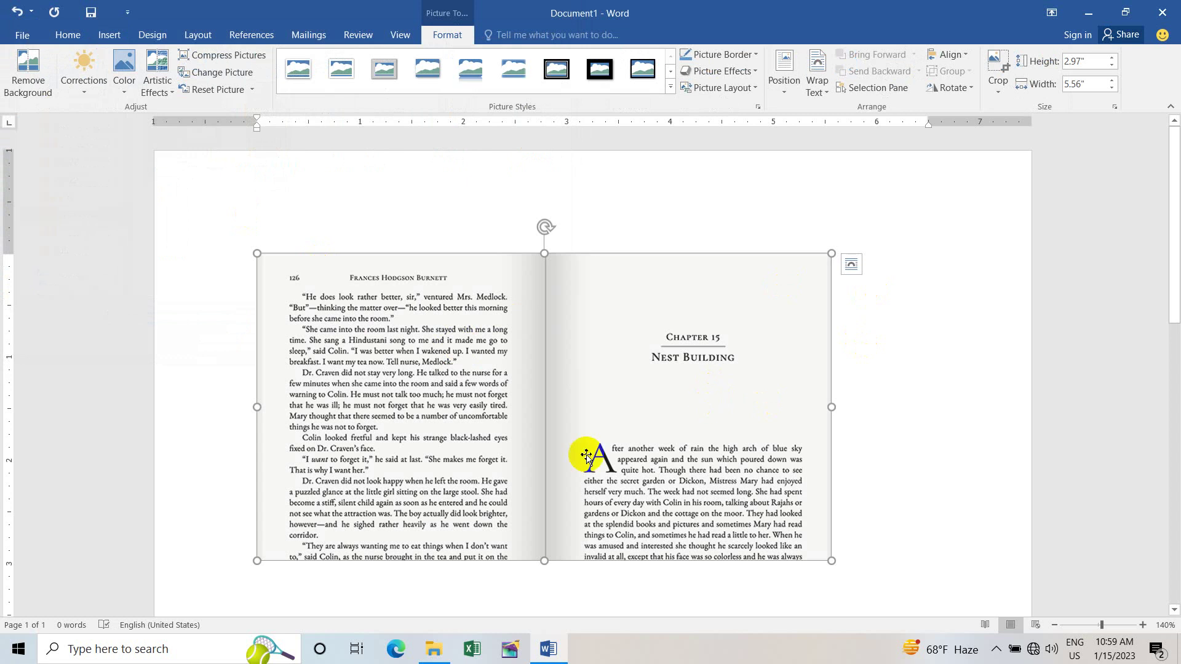
Step: Set the picture's text wrapping to In Front of Text and move it slightly up and right on the page
scroll(665, 411, "down", 7)
scroll(665, 411, "up", 7)
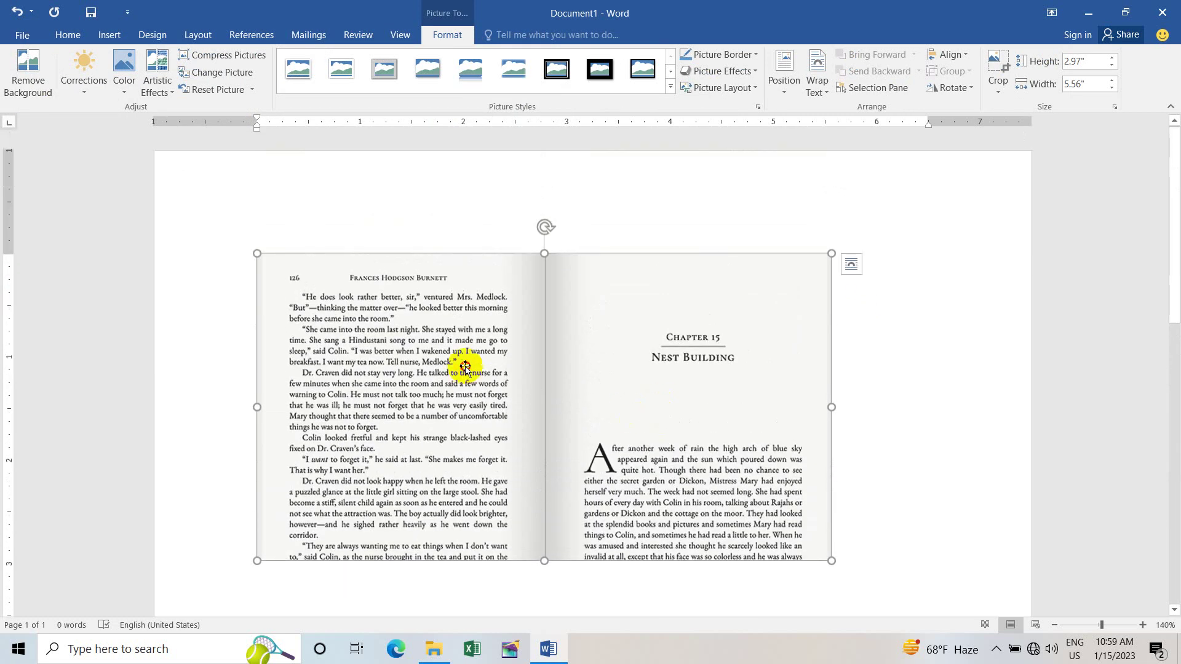
mouse_move(465, 367)
left_mouse_down()
mouse_move(555, 287)
mouse_move(416, 439)
mouse_move(384, 449)
mouse_move(478, 363)
left_mouse_up()
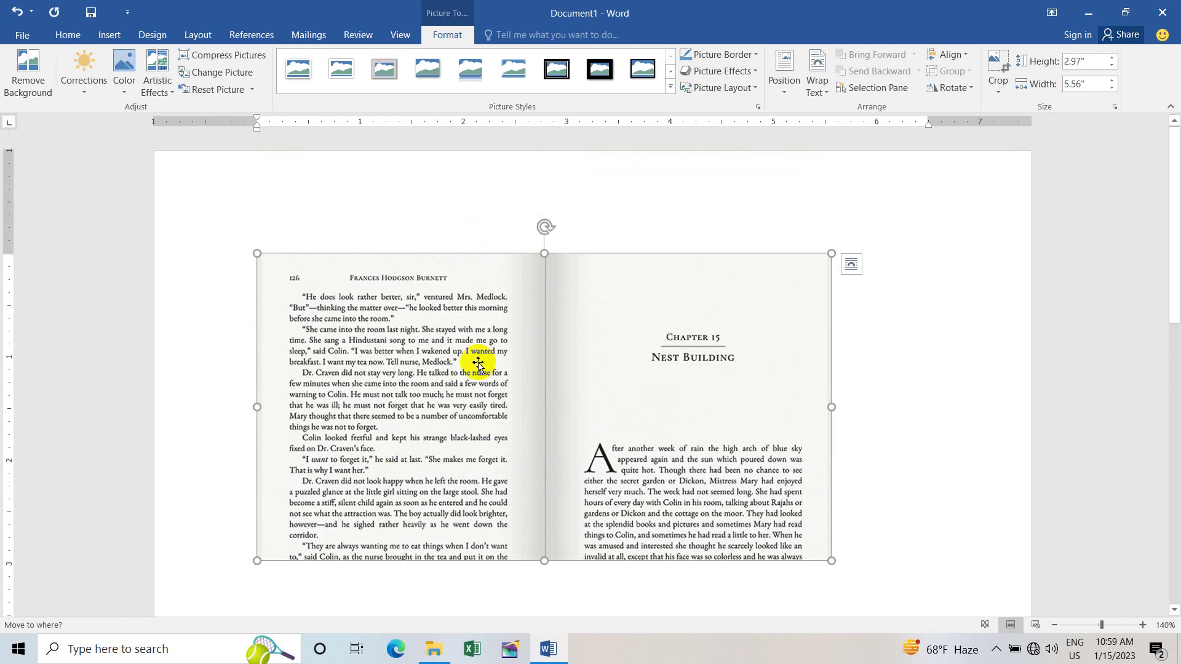
left_click(855, 266)
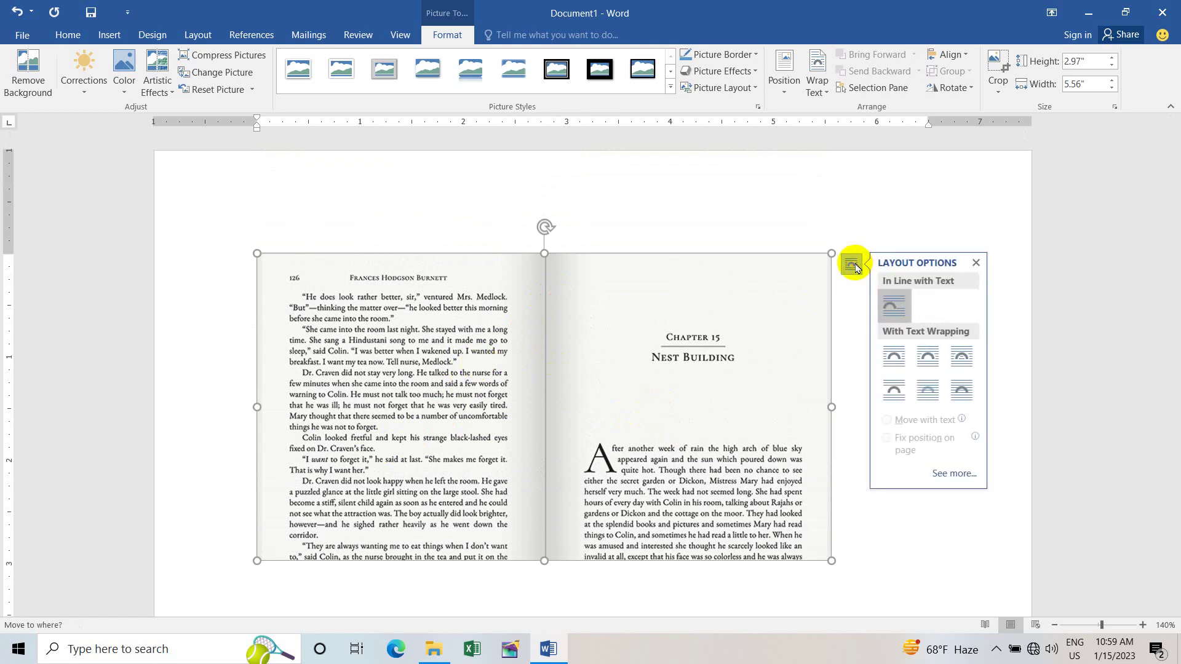
left_click(961, 395)
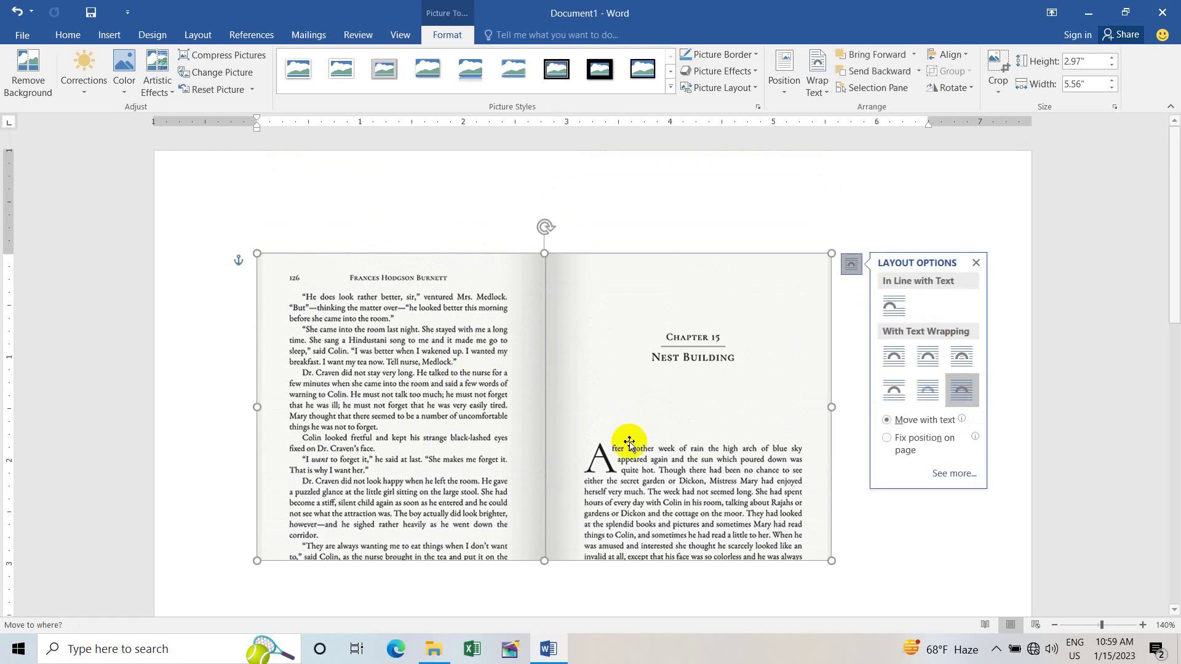
left_click_drag(502, 422, 538, 382)
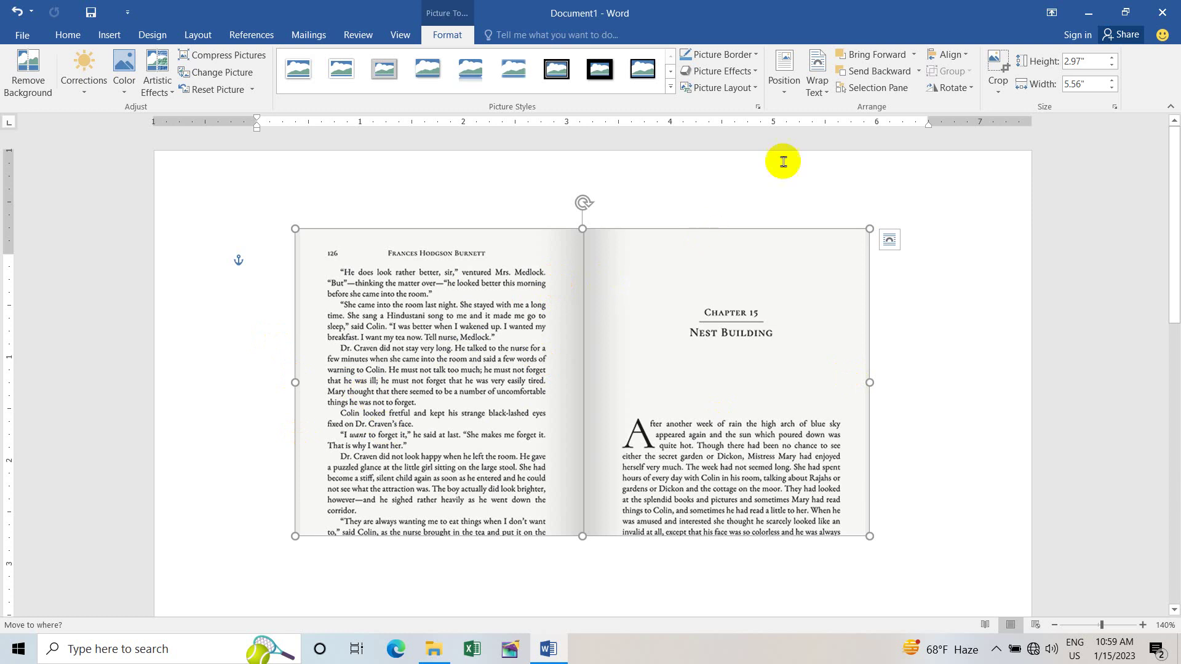
Step: Crop the picture to the left book page, page 126, about 2.46" wide and trimmed slightly at its left and top edges
left_click(998, 65)
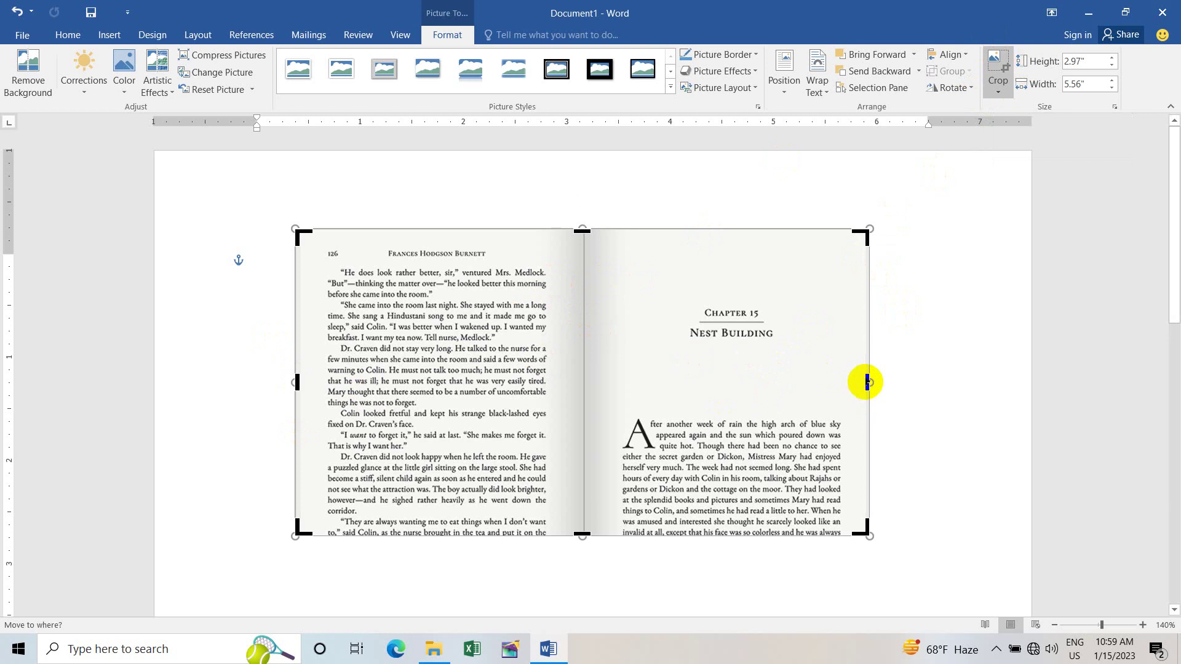
left_click_drag(867, 383, 562, 387)
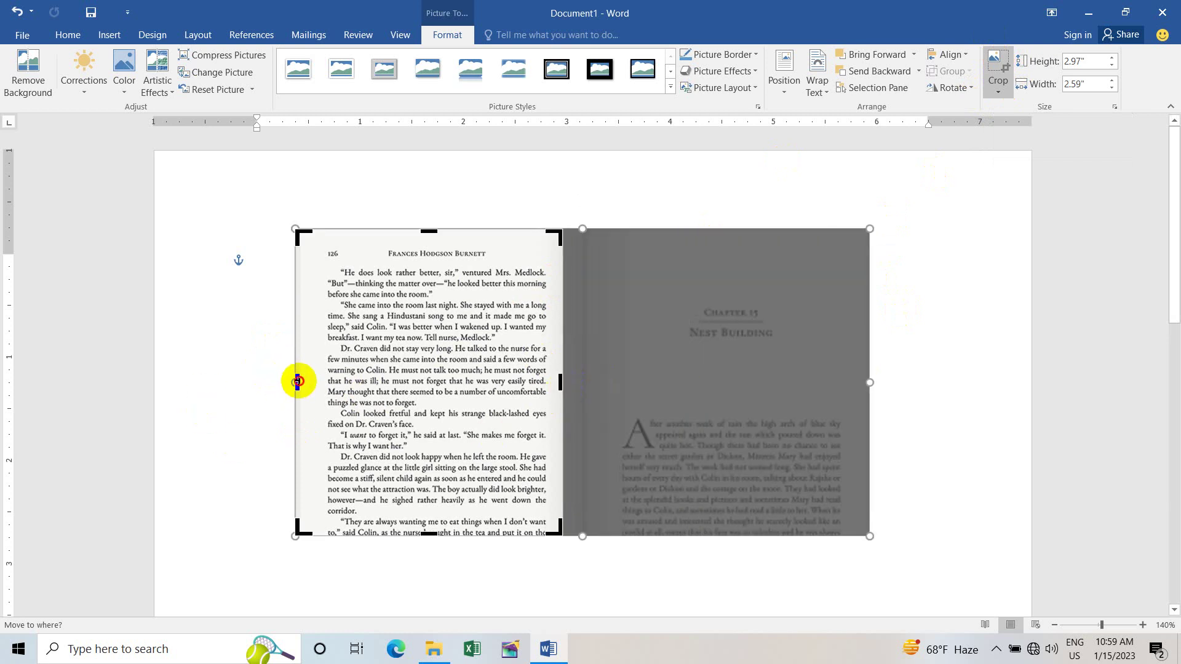
mouse_move(297, 381)
left_mouse_down()
mouse_move(322, 381)
mouse_move(310, 382)
left_mouse_up()
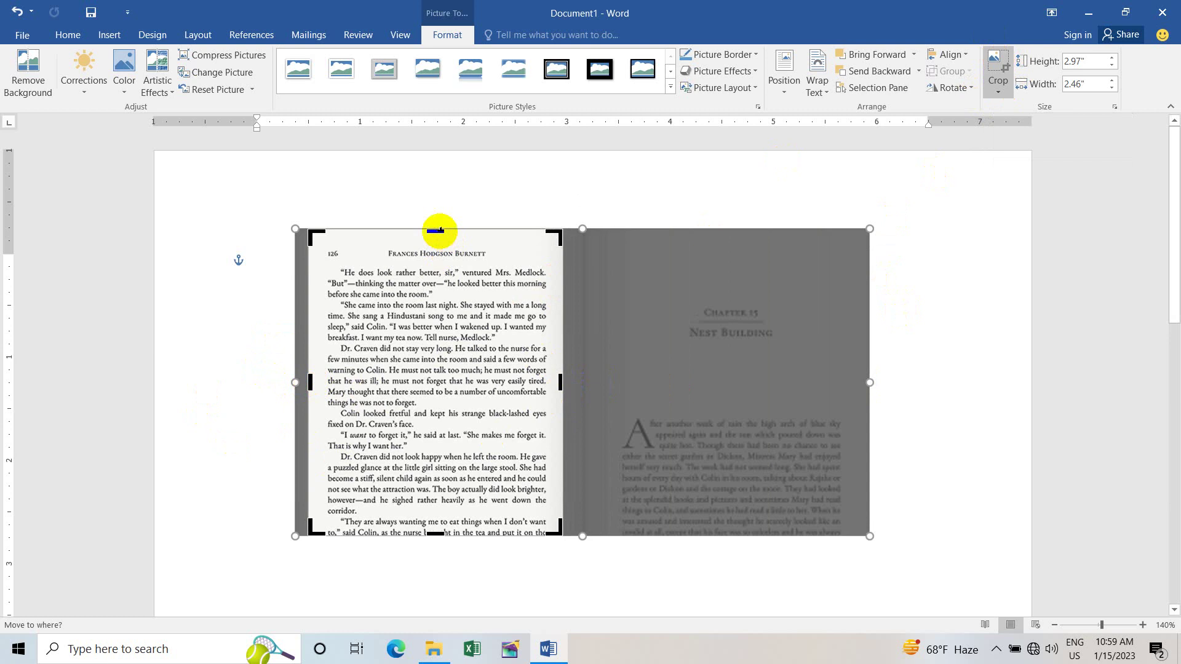
left_click_drag(438, 230, 438, 235)
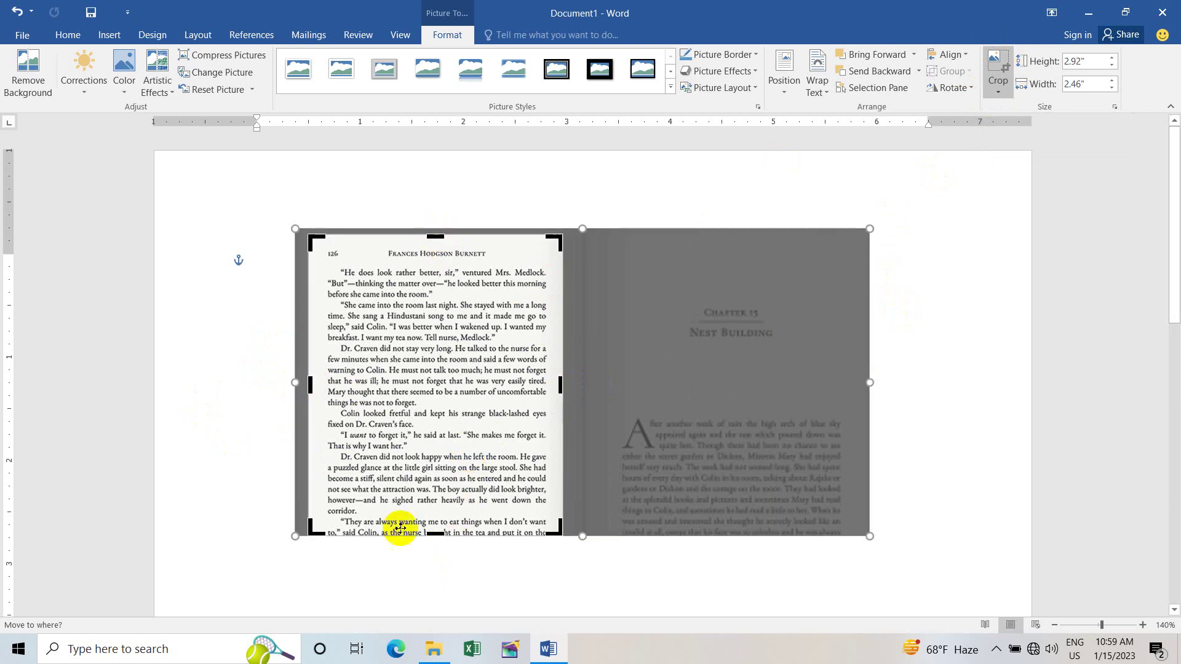
left_click_drag(435, 532, 436, 538)
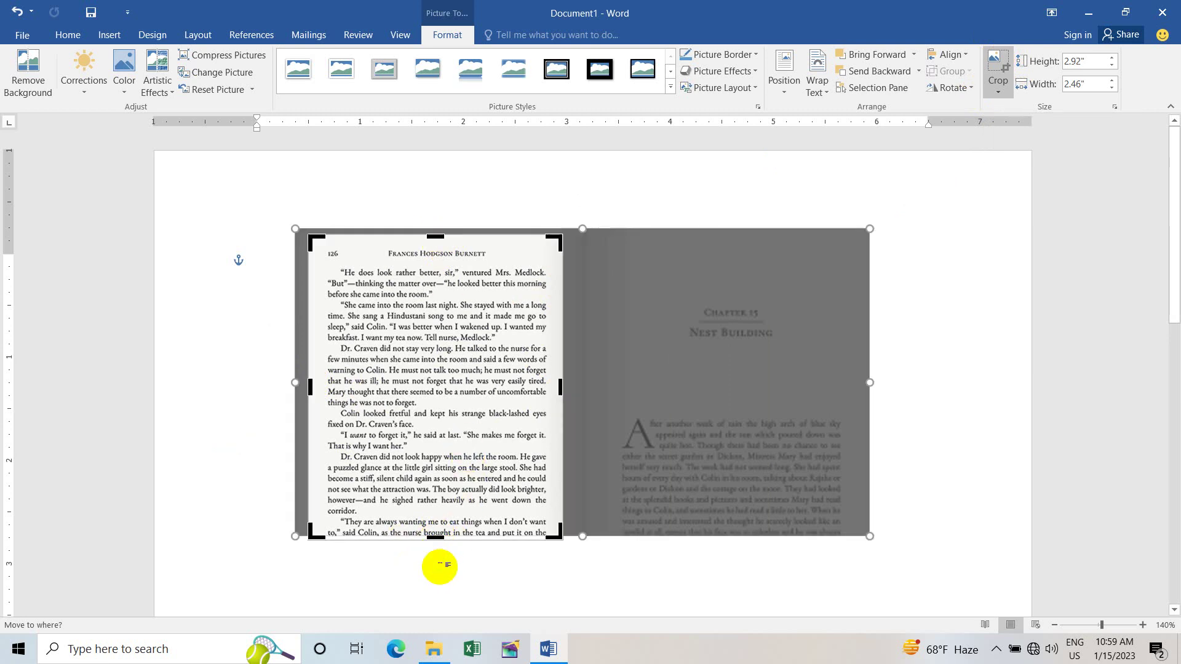
left_click(676, 581)
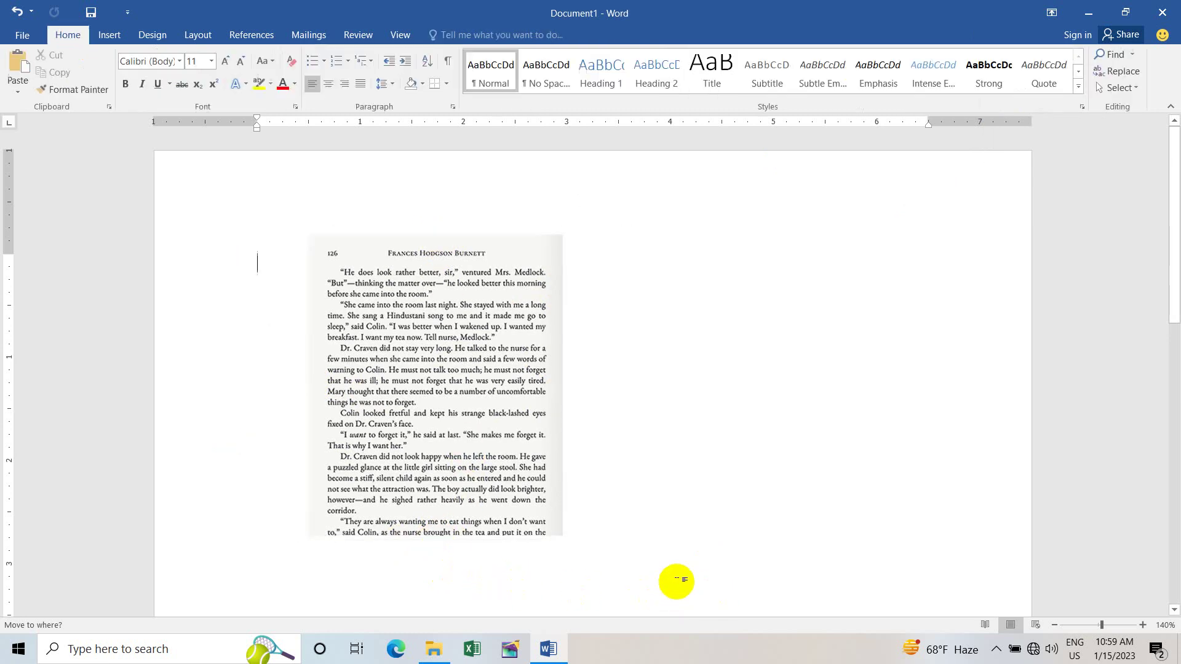
Step: Move the cropped picture to the document page's top-left corner and enlarge it proportionally to about three quarters of the page width
left_click_drag(459, 323, 300, 280)
scroll(414, 324, "down", 10)
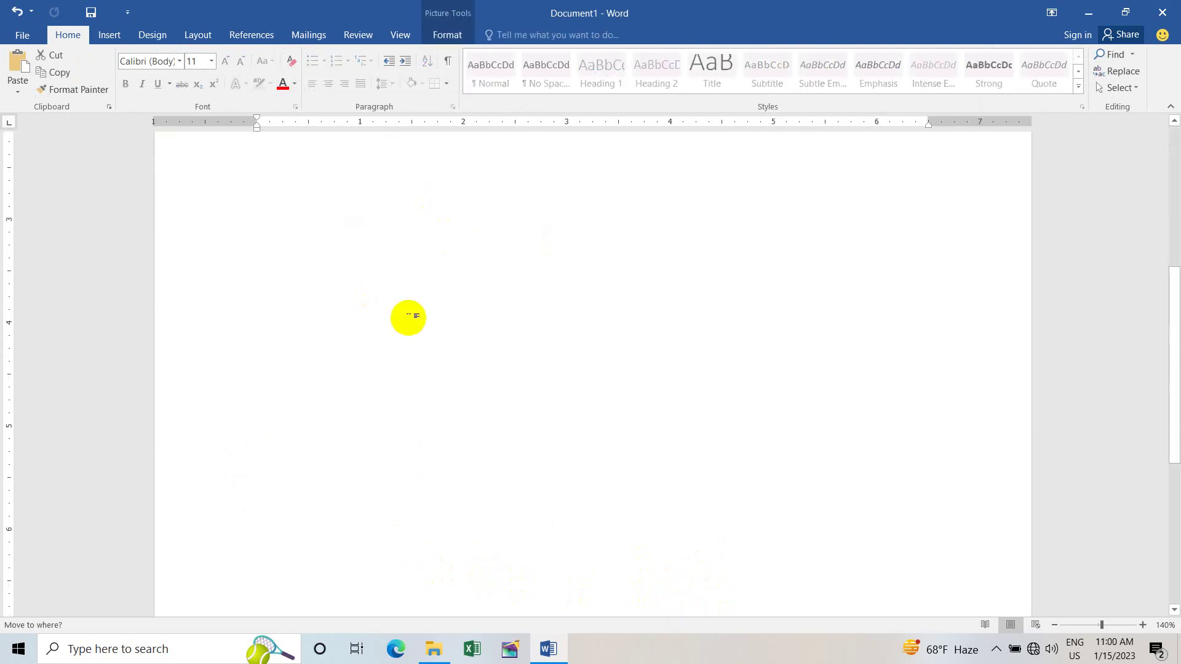
scroll(408, 316, "up", 5)
left_click_drag(407, 289, 822, 609)
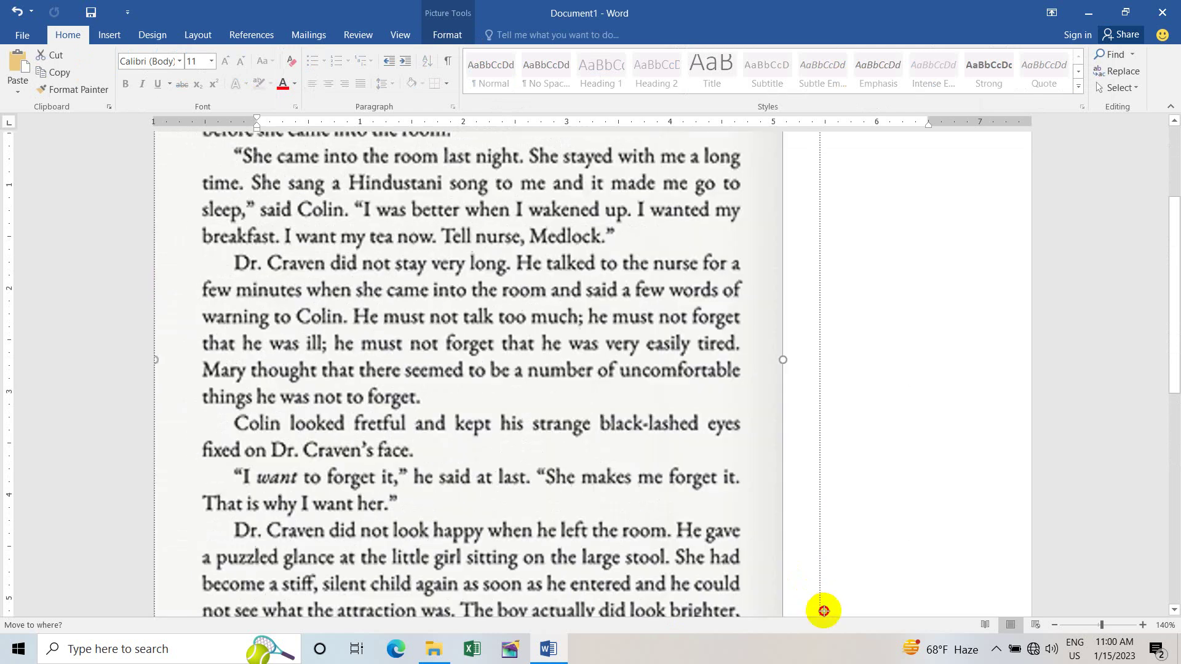
scroll(690, 449, "down", 5)
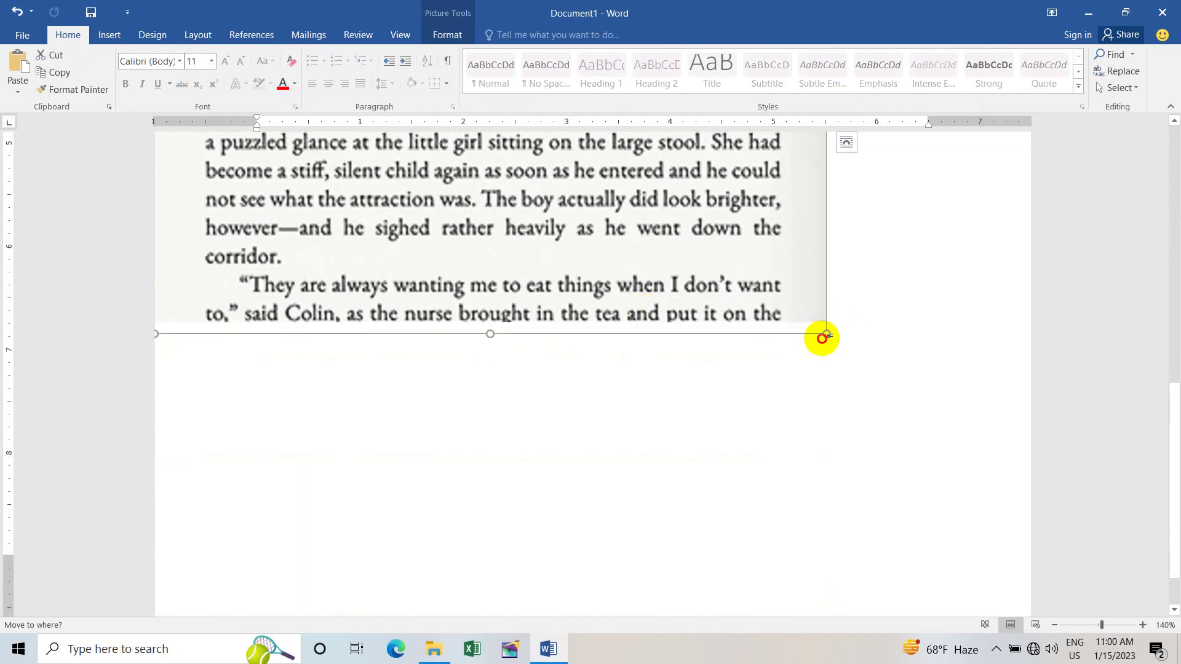
left_click(823, 339)
scroll(823, 342, "up", 8)
scroll(823, 343, "down", 5)
scroll(673, 345, "down", 3)
left_click(800, 406)
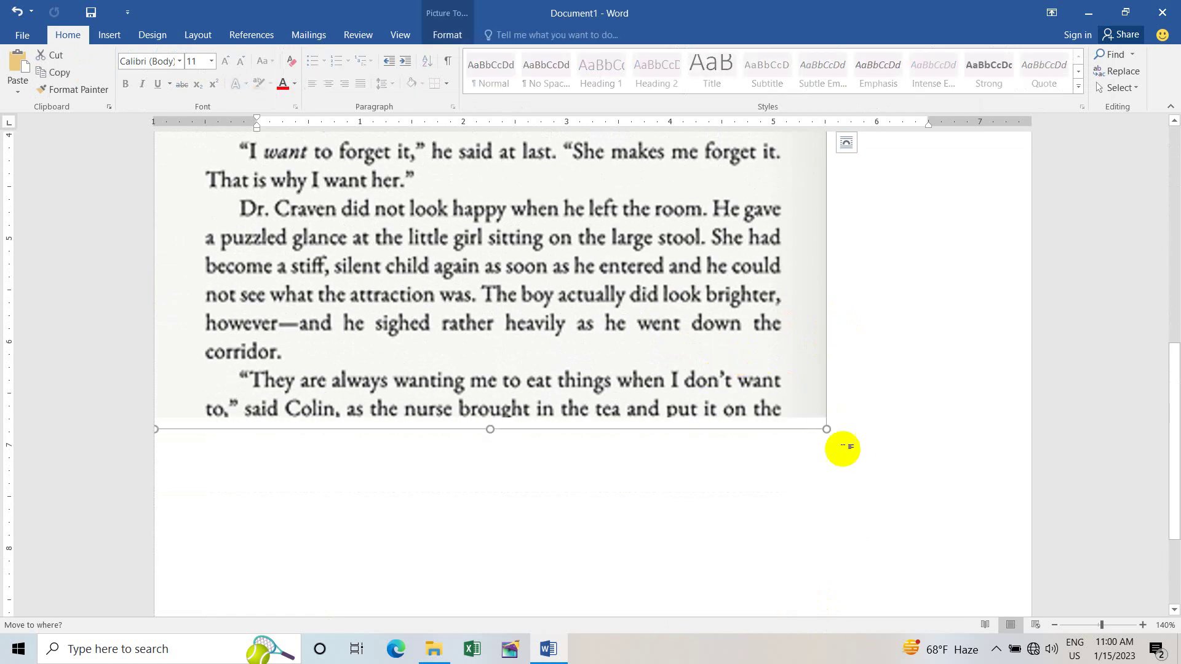
Step: Enlarge the picture further from its bottom-right corner until it spans the full page width, and deselect it
left_click_drag(827, 433, 985, 606)
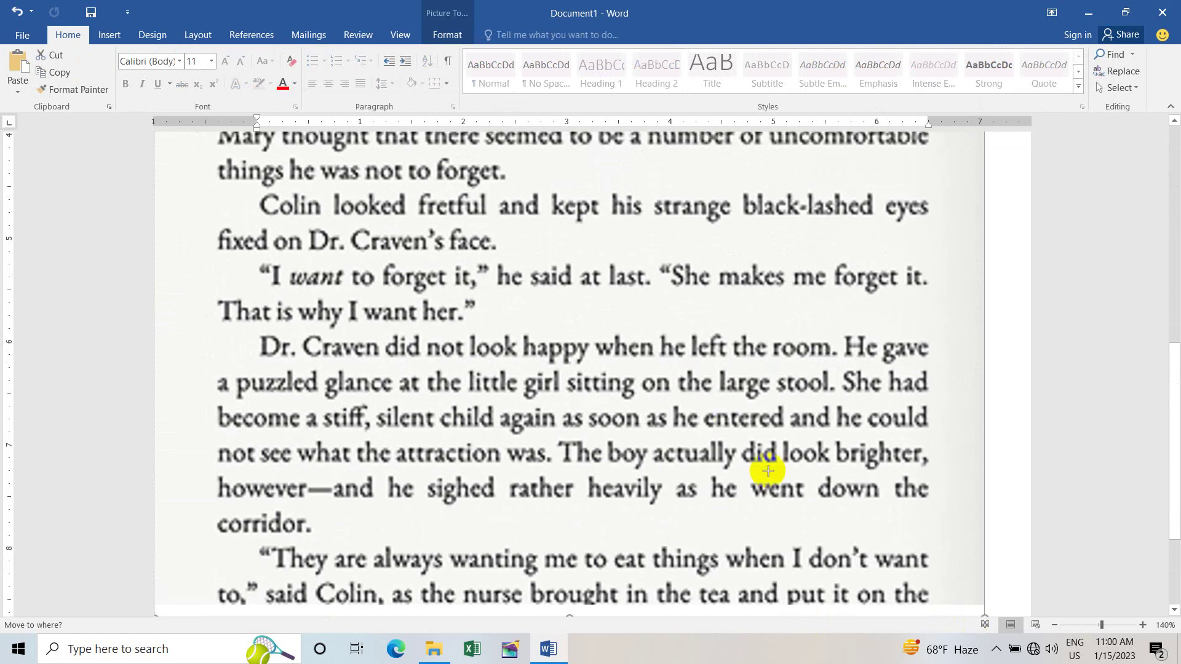
scroll(667, 357, "down", 1)
scroll(668, 357, "down", 3)
left_click_drag(988, 468, 1015, 514)
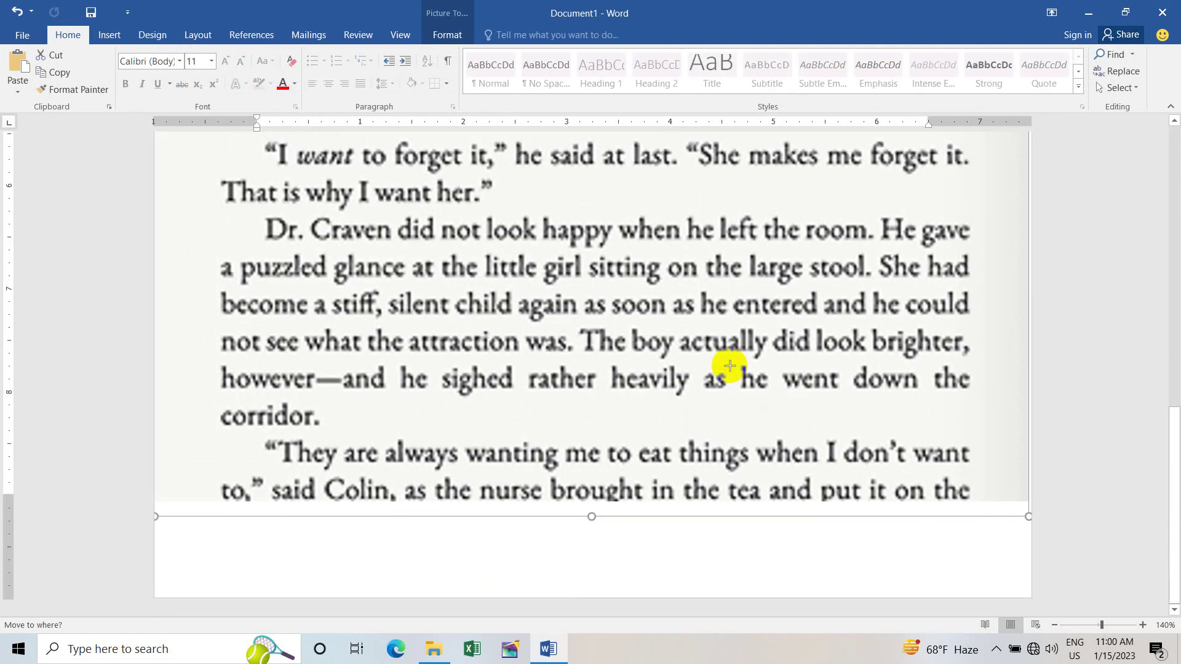
left_click(657, 542)
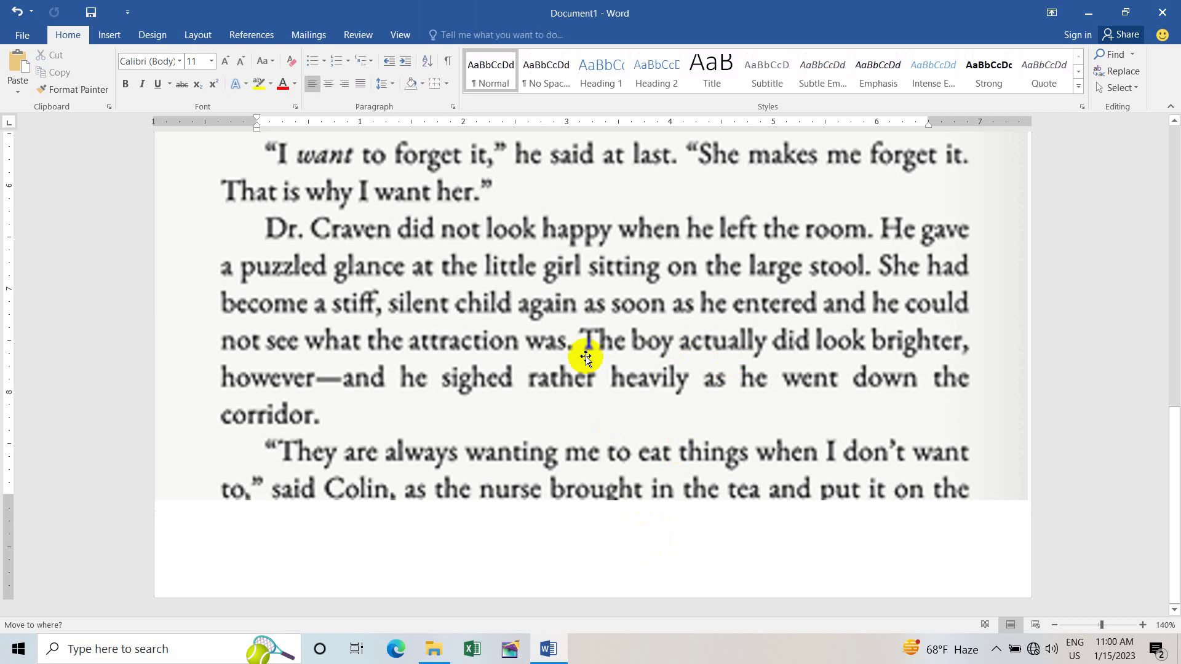
Step: Examine the enlarged book page picture from top to bottom at 90% zoom
scroll(547, 296, "up", 10)
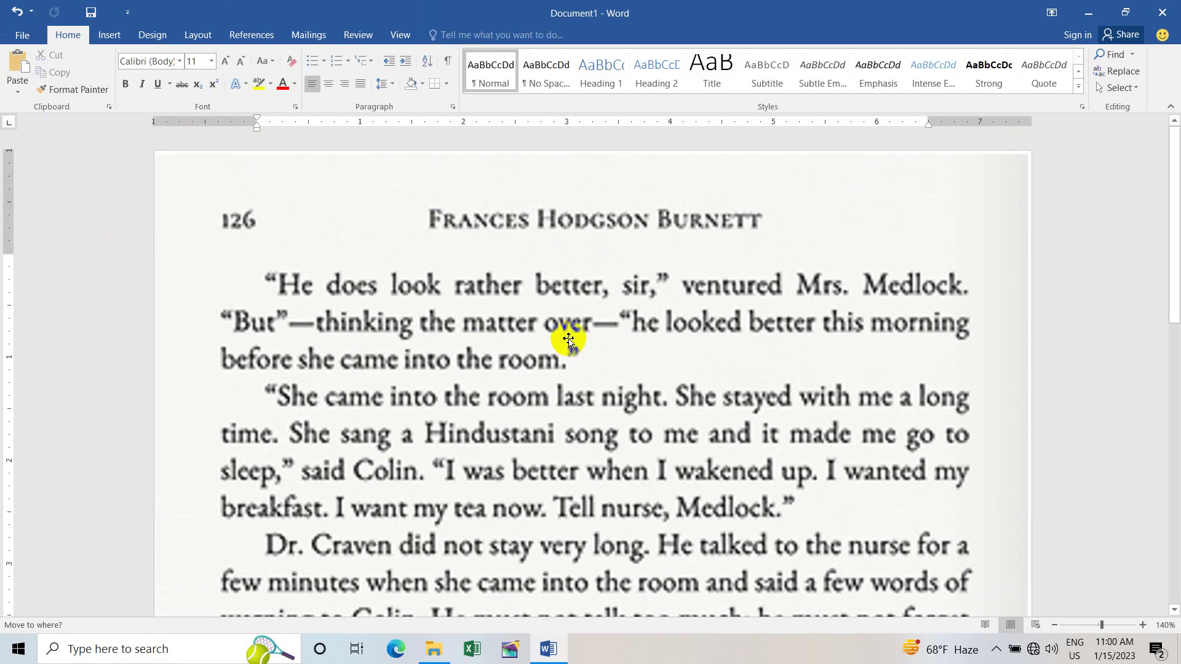
scroll(567, 345, "down", 5)
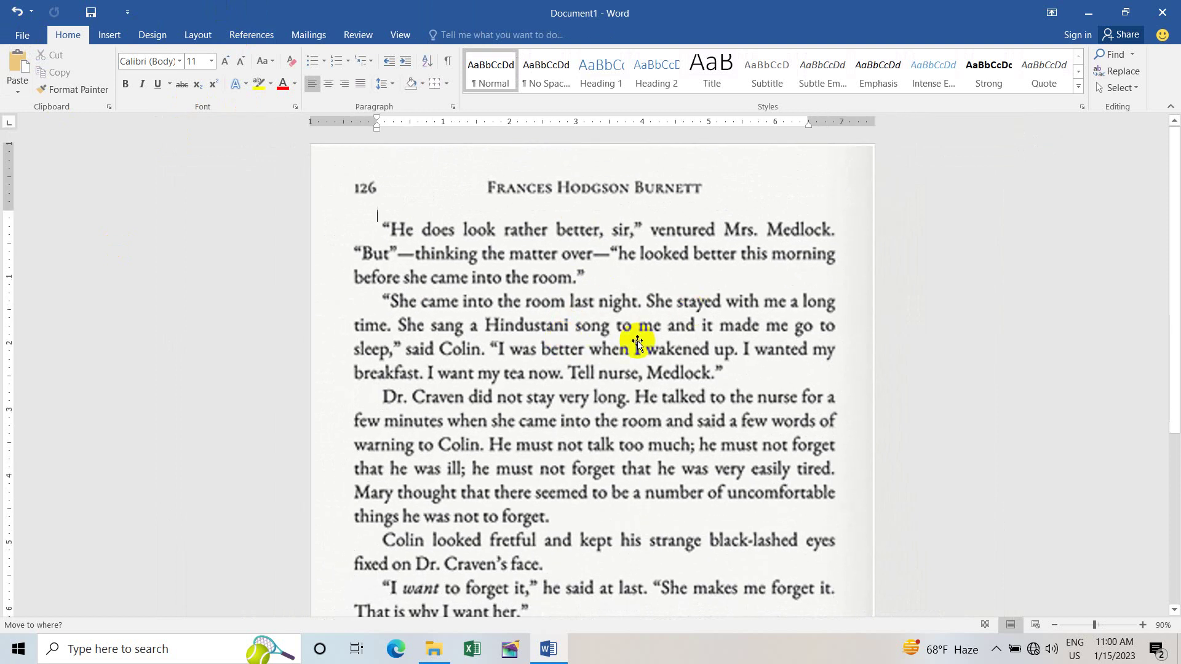
left_click(609, 304)
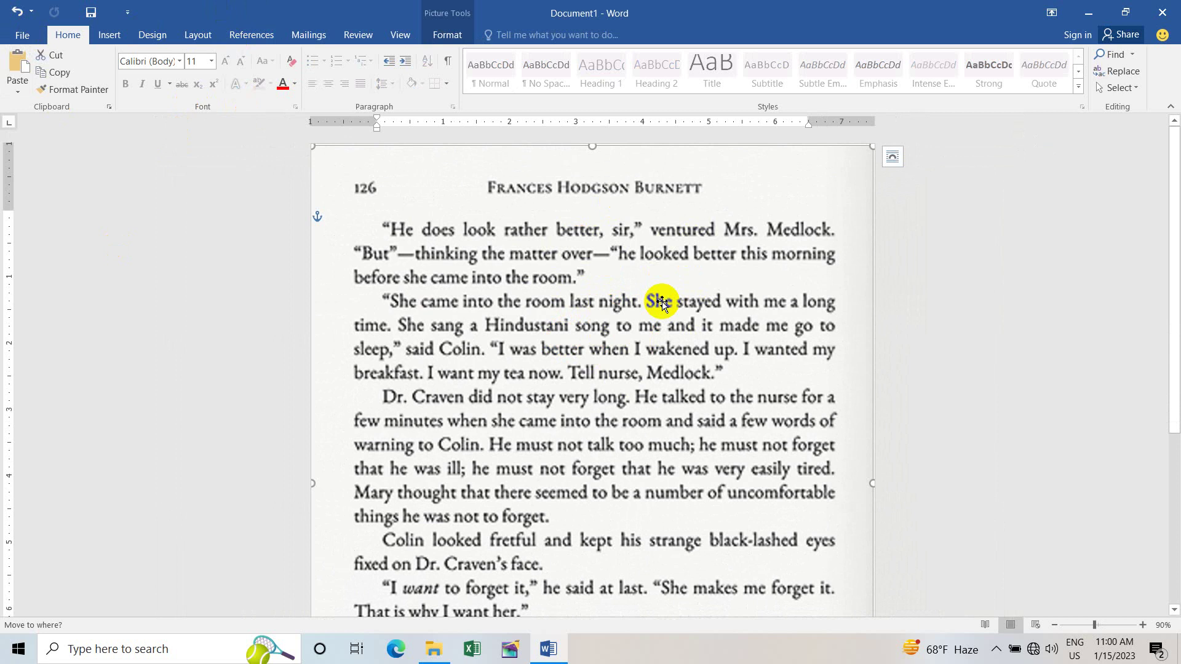
left_click_drag(656, 303, 589, 266)
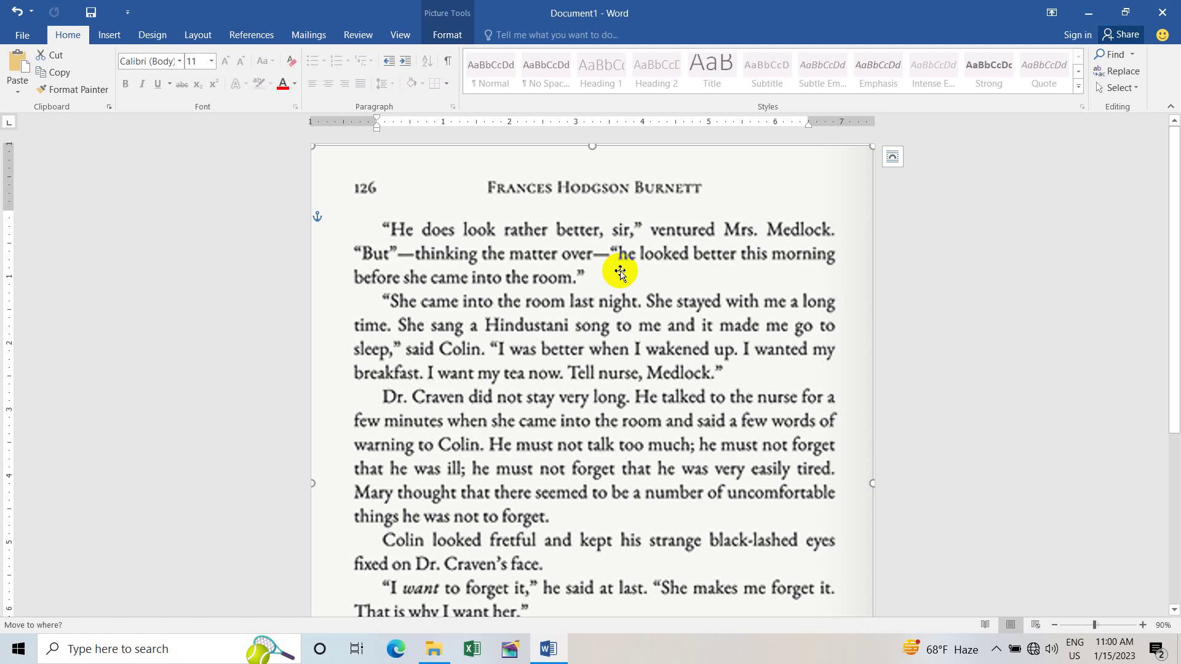
scroll(561, 377, "down", 4)
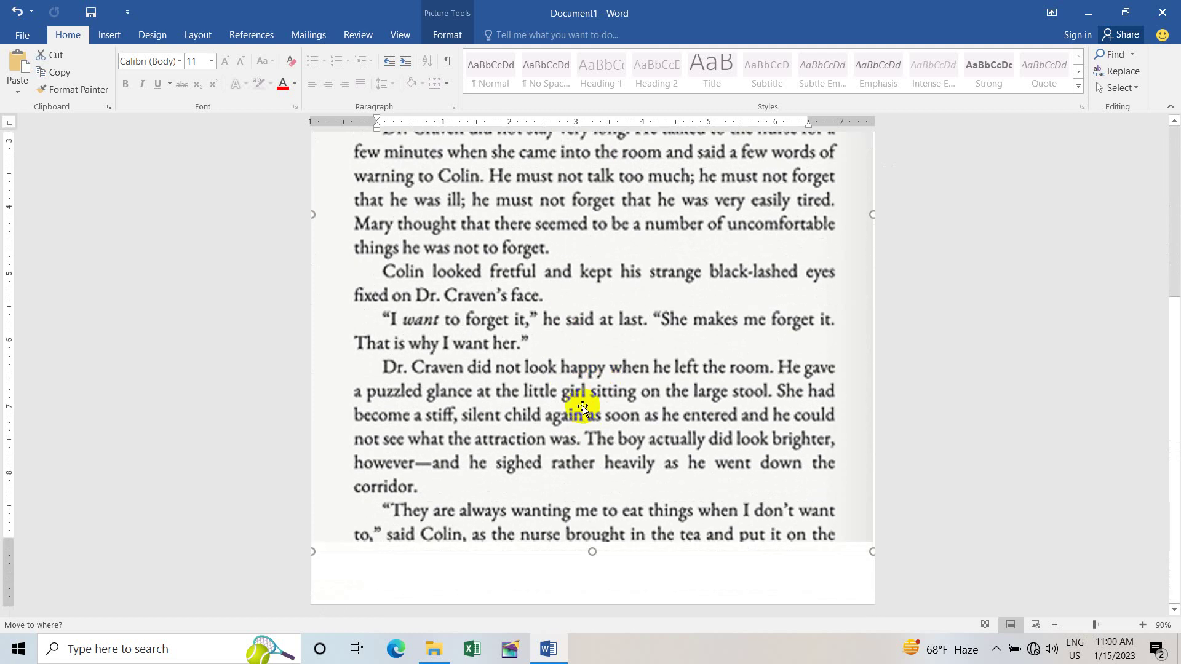
scroll(571, 388, "up", 4)
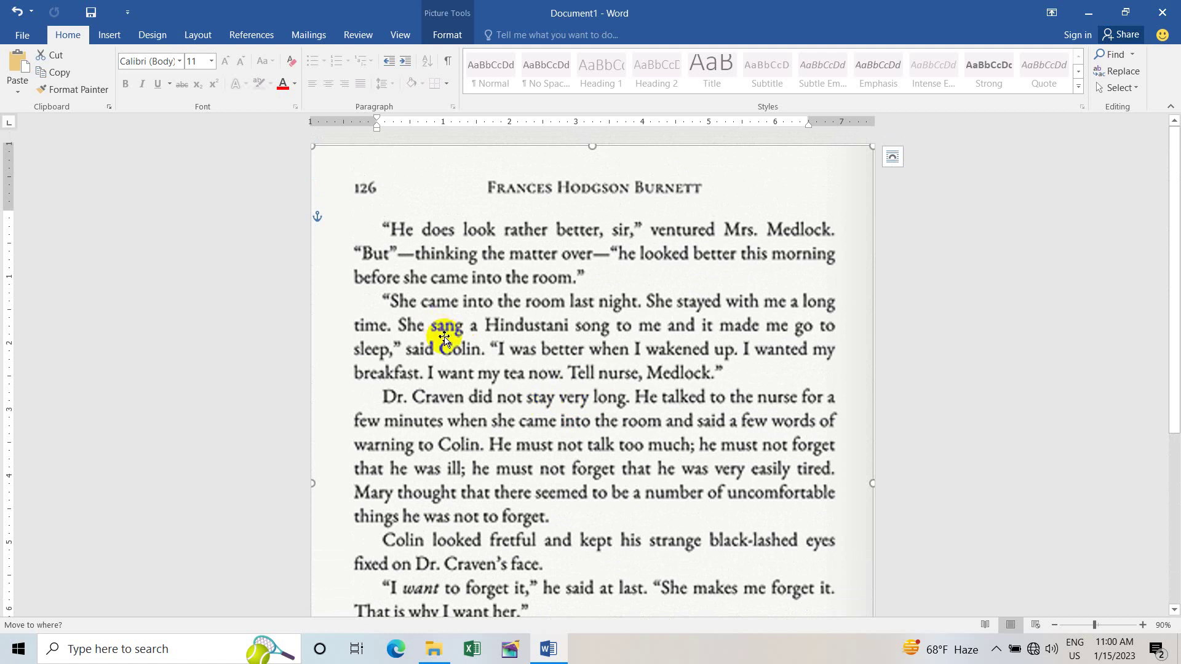
Step: Save the document as a PDF named Doc2.pdf in the tutorials folder's text image subfolder, optimized for standard publishing and opened after publishing
scroll(520, 361, "down", 4)
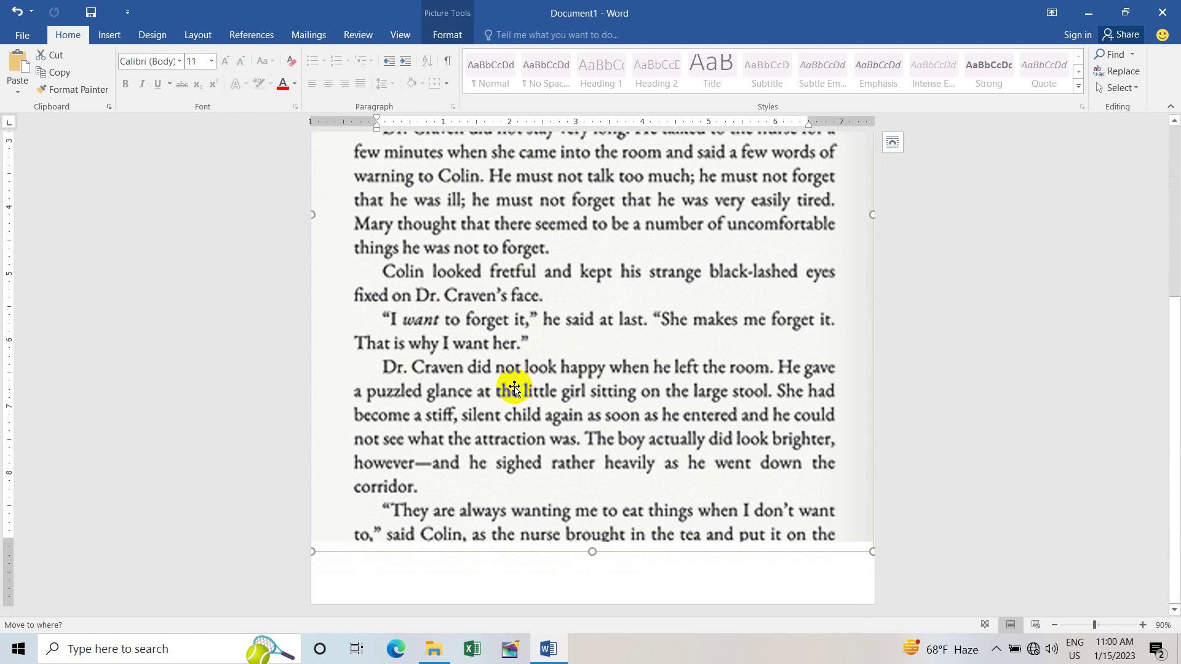
scroll(515, 390, "up", 3)
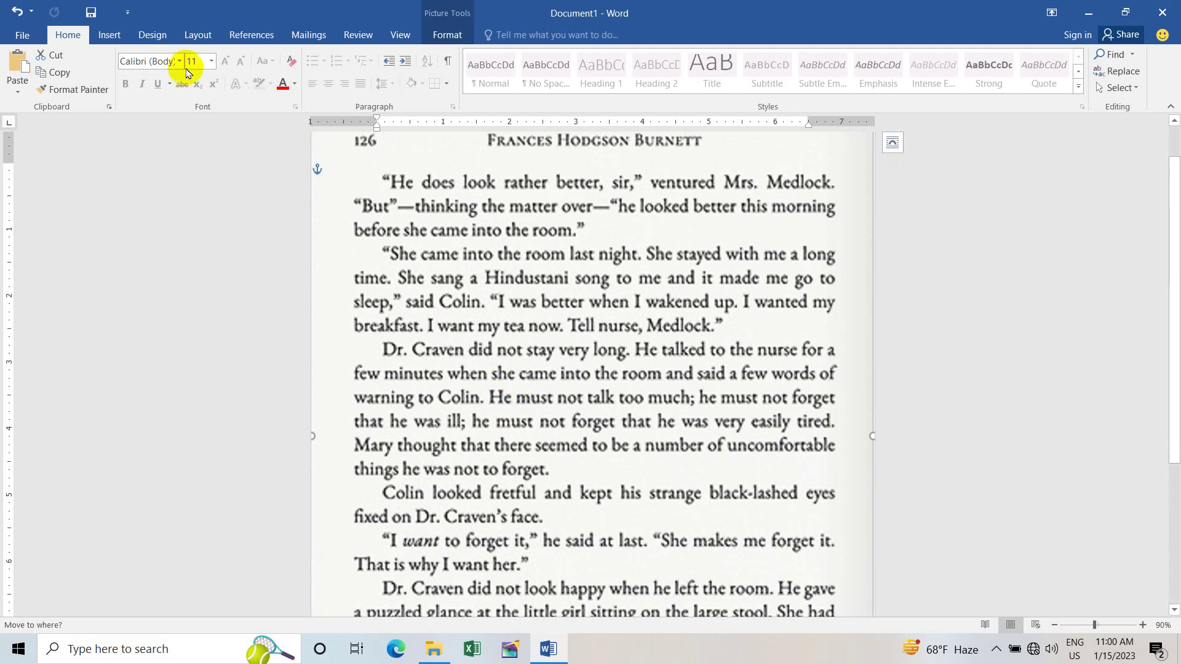
scroll(508, 369, "up", 1)
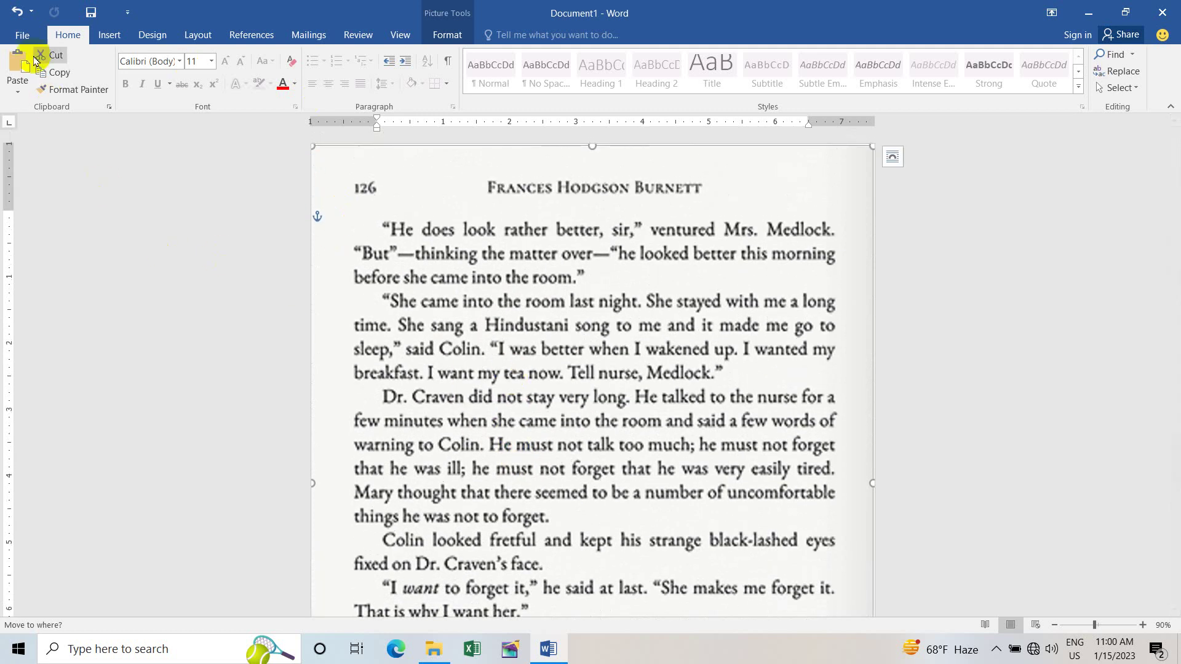
left_click(31, 40)
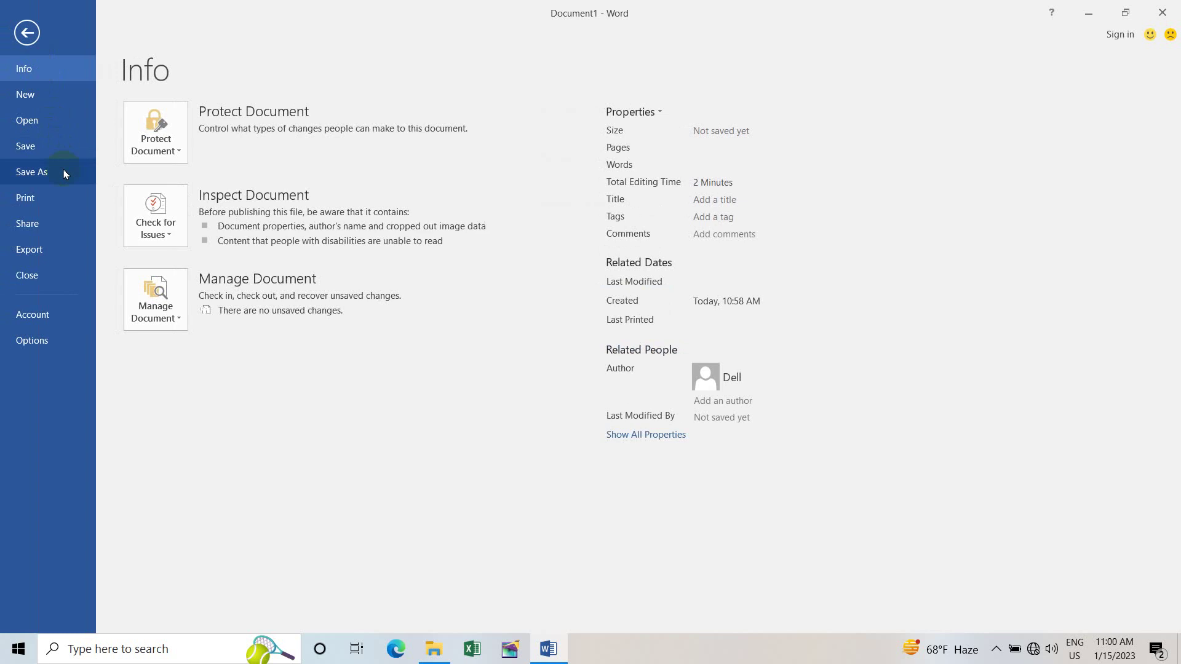
left_click(61, 157)
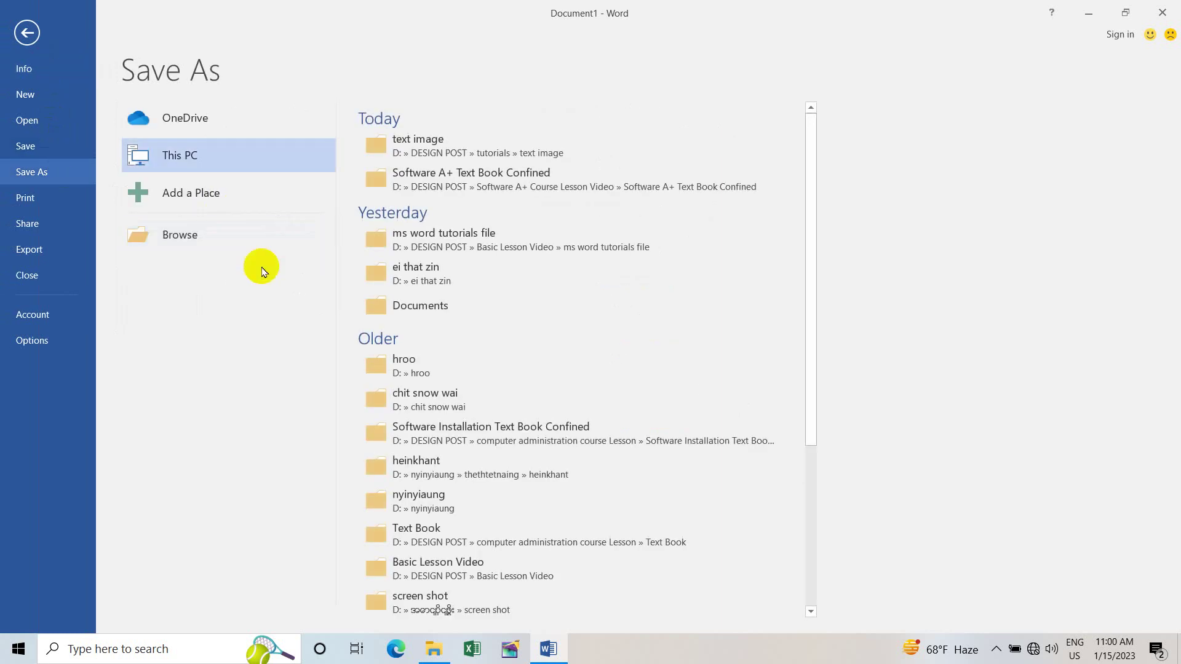
left_click(268, 245)
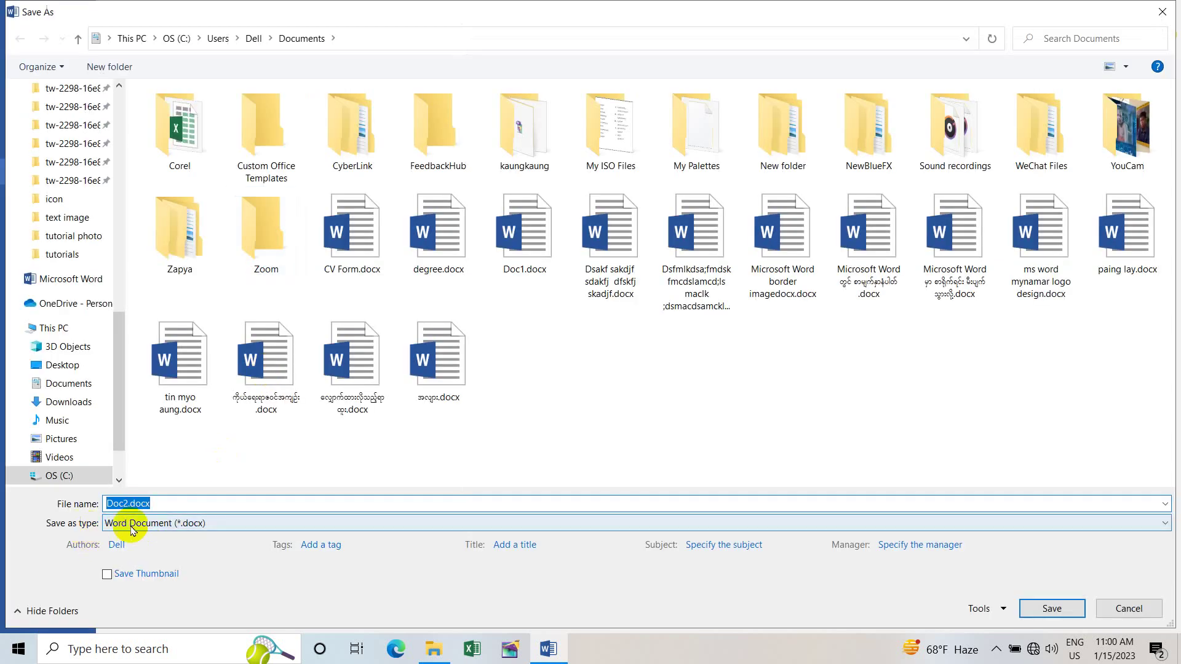
left_click(166, 524)
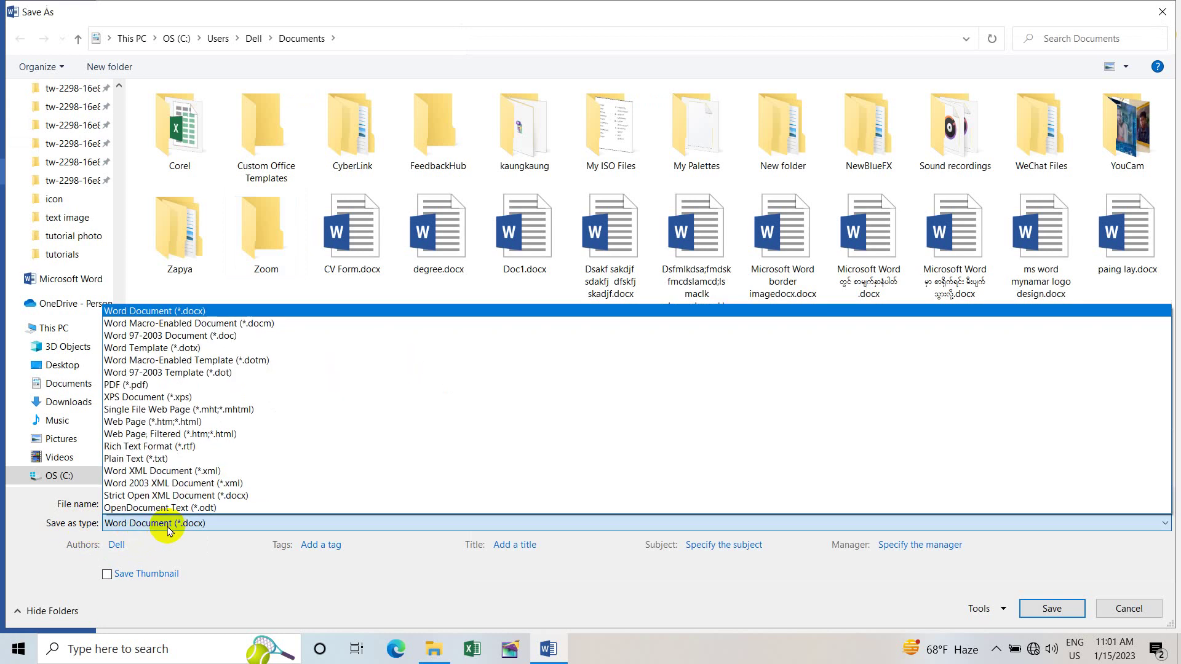
left_click(174, 390)
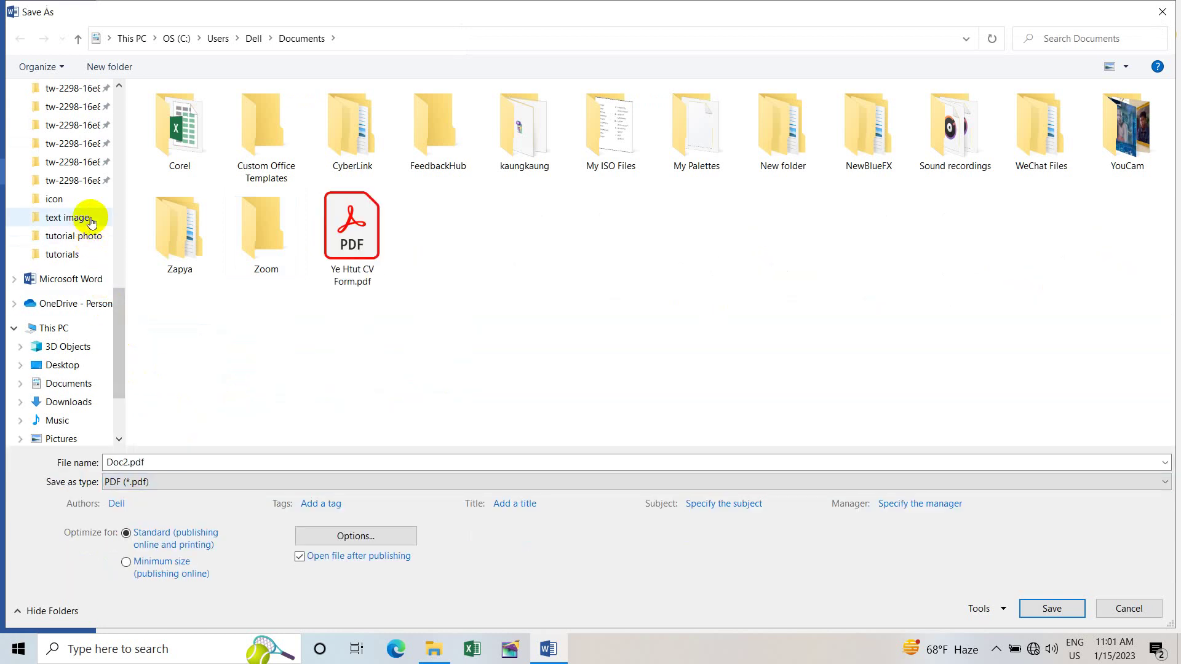
left_click(67, 218)
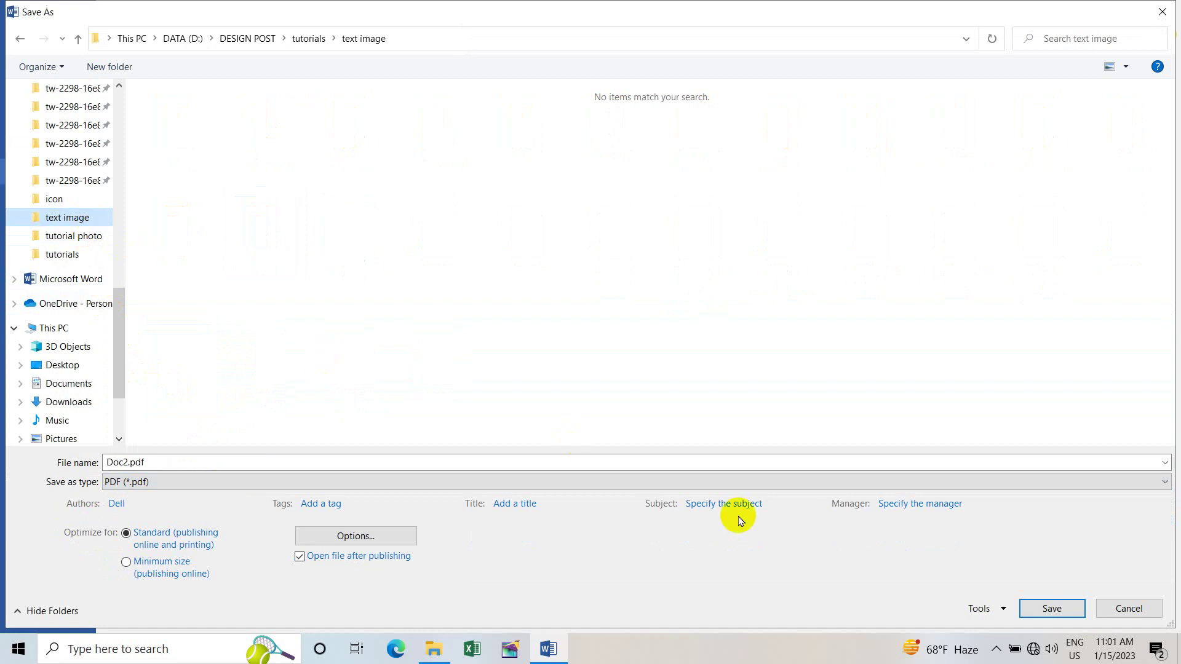
left_click(1052, 609)
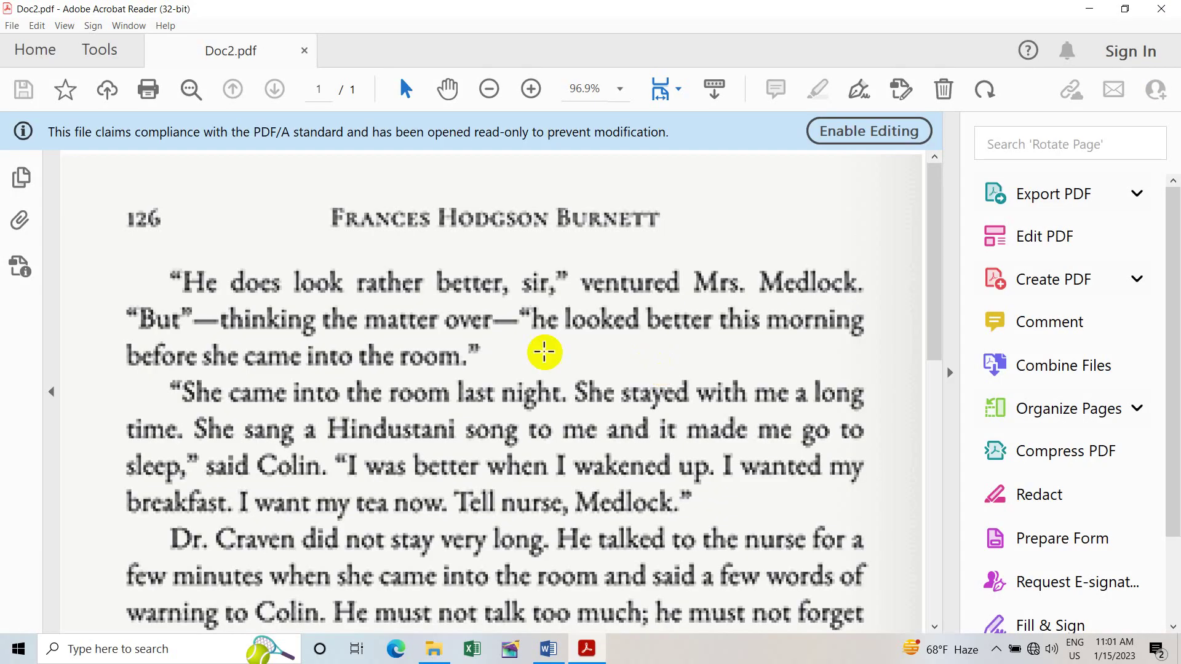
Step: Look through the exported Doc2.pdf page in Adobe Acrobat Reader and close the reader
scroll(530, 364, "down", 5)
scroll(555, 378, "up", 5)
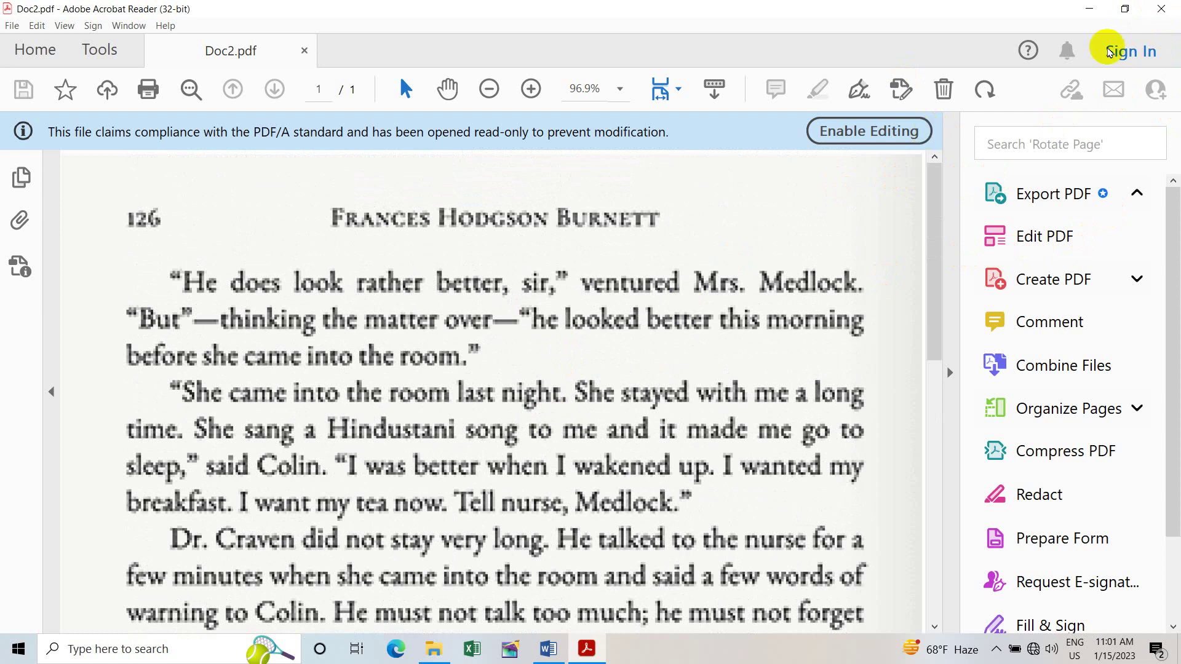
left_click(1160, 9)
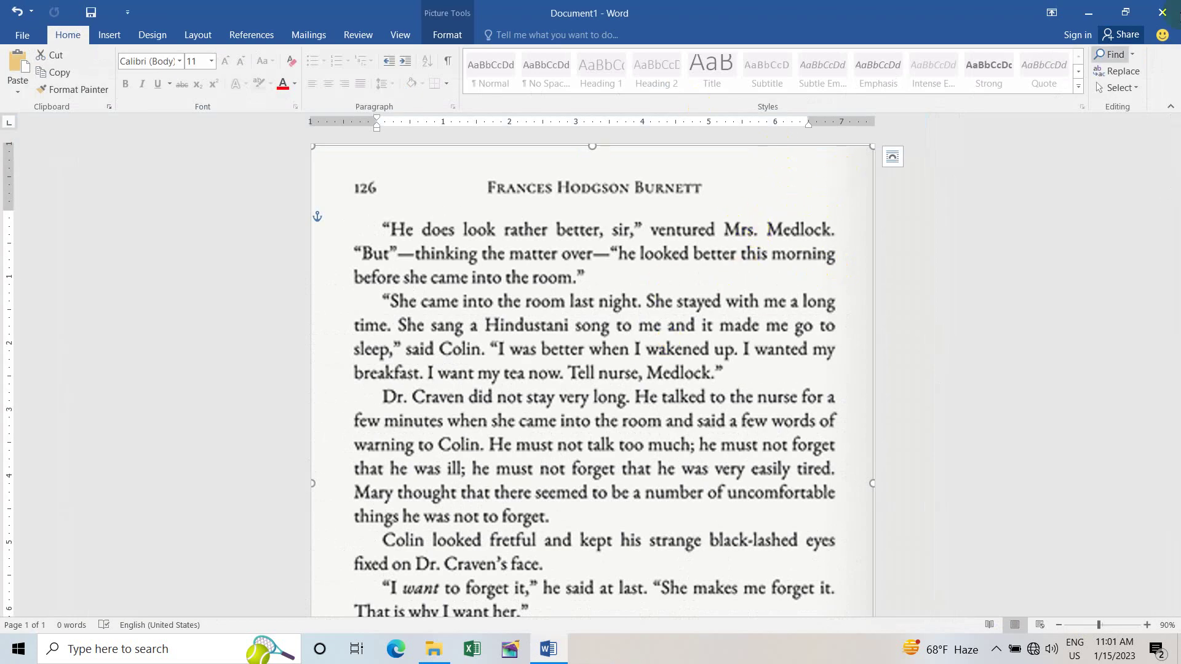
Step: Close the Word document containing the book page picture without saving it
left_click(1169, 11)
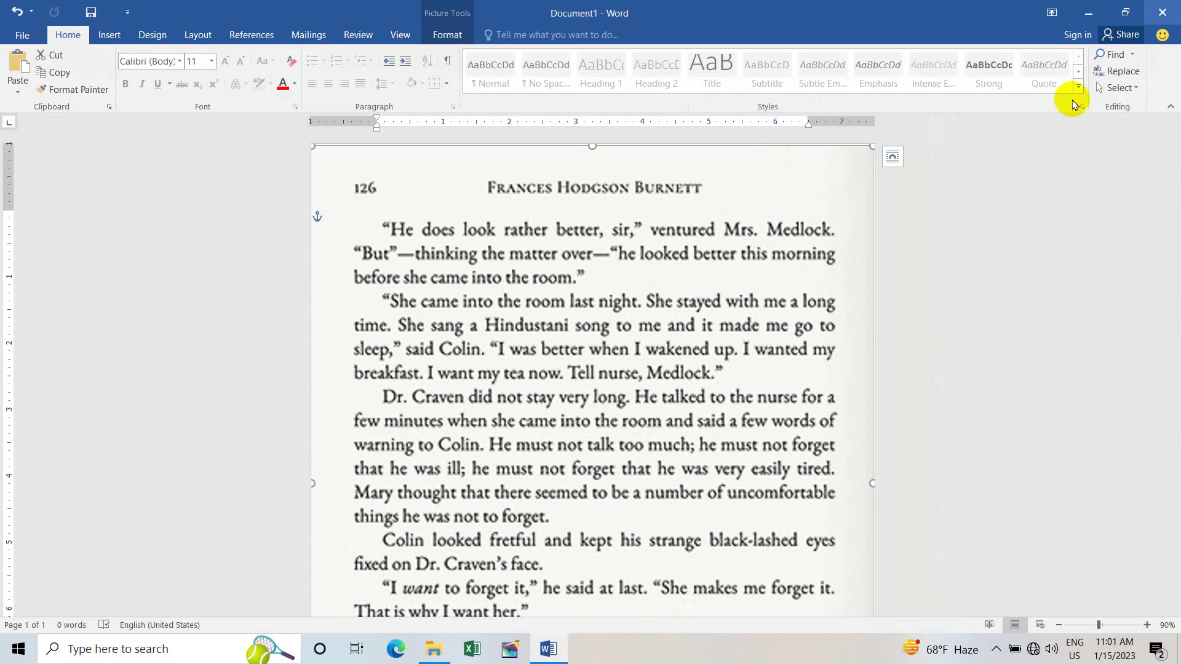
left_click(591, 356)
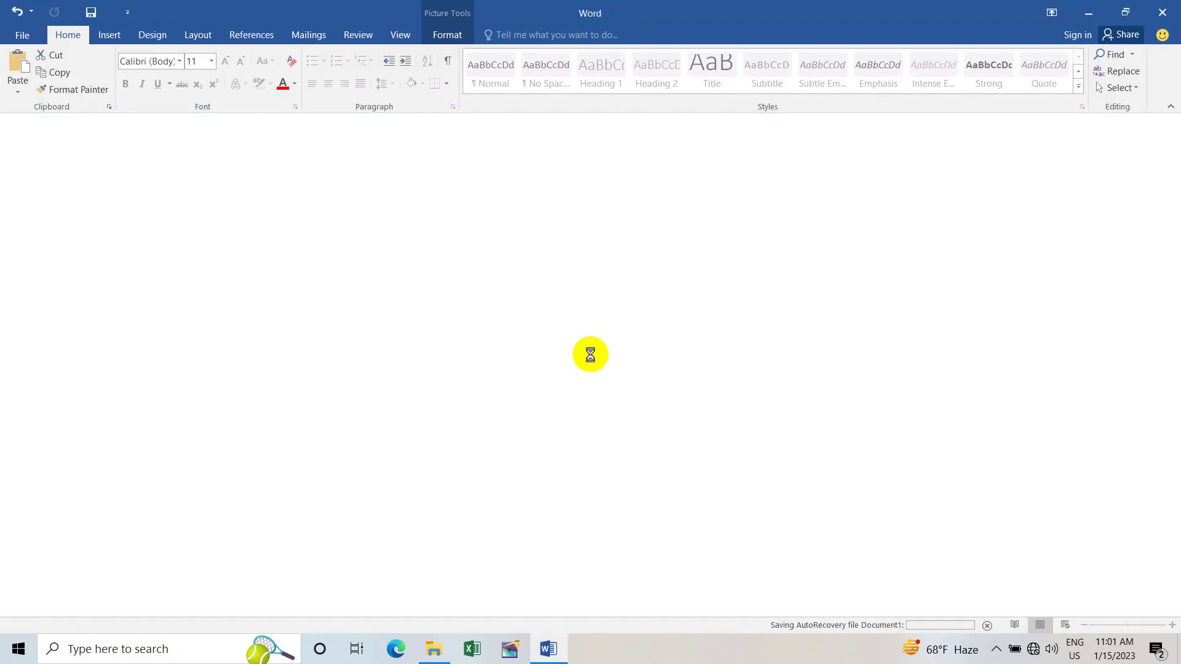
left_click(1161, 7)
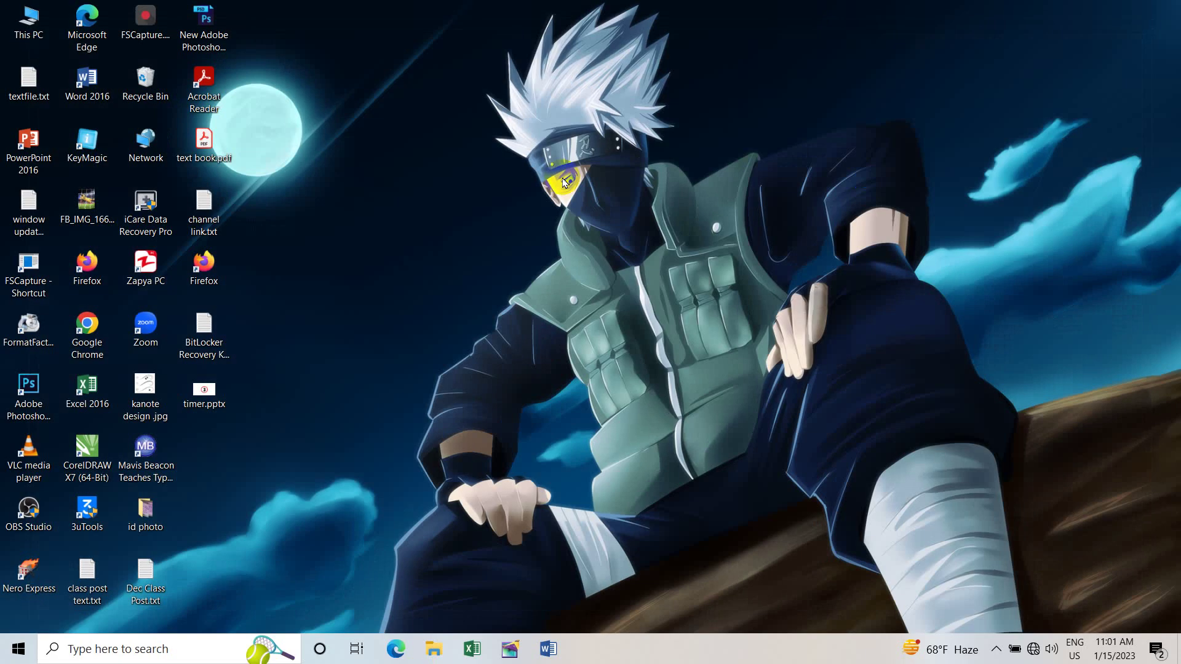
right_click(404, 148)
left_click(481, 218)
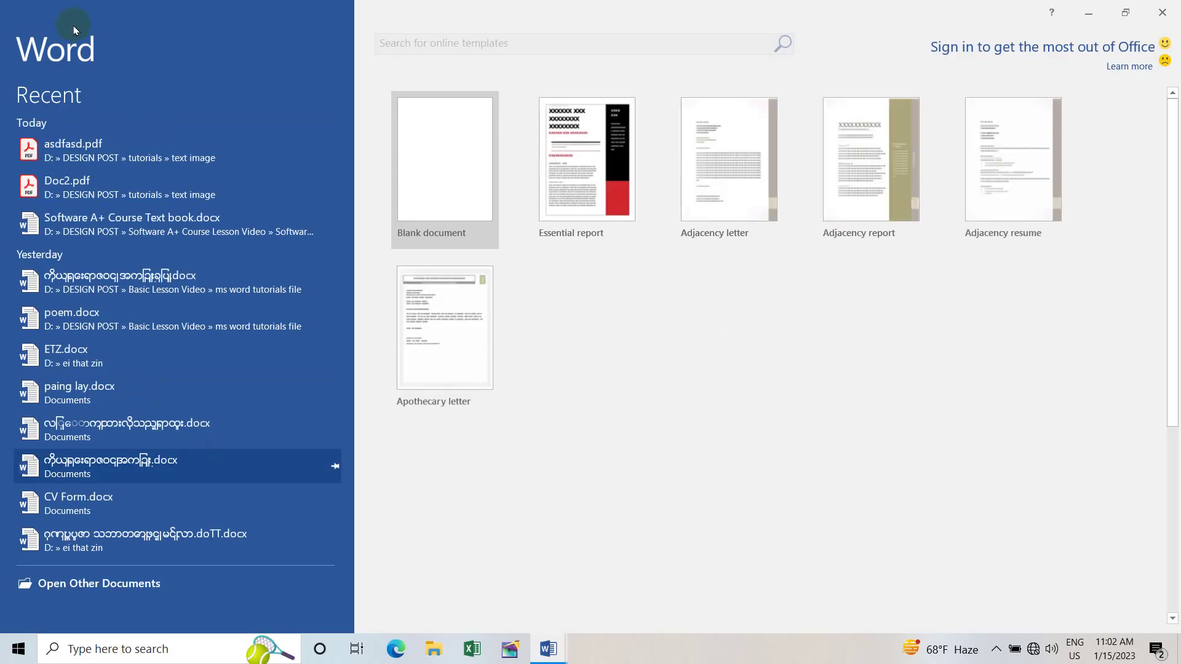
Step: Open Doc2.pdf from the text image folder in Word, converting it into an editable document
left_click(120, 592)
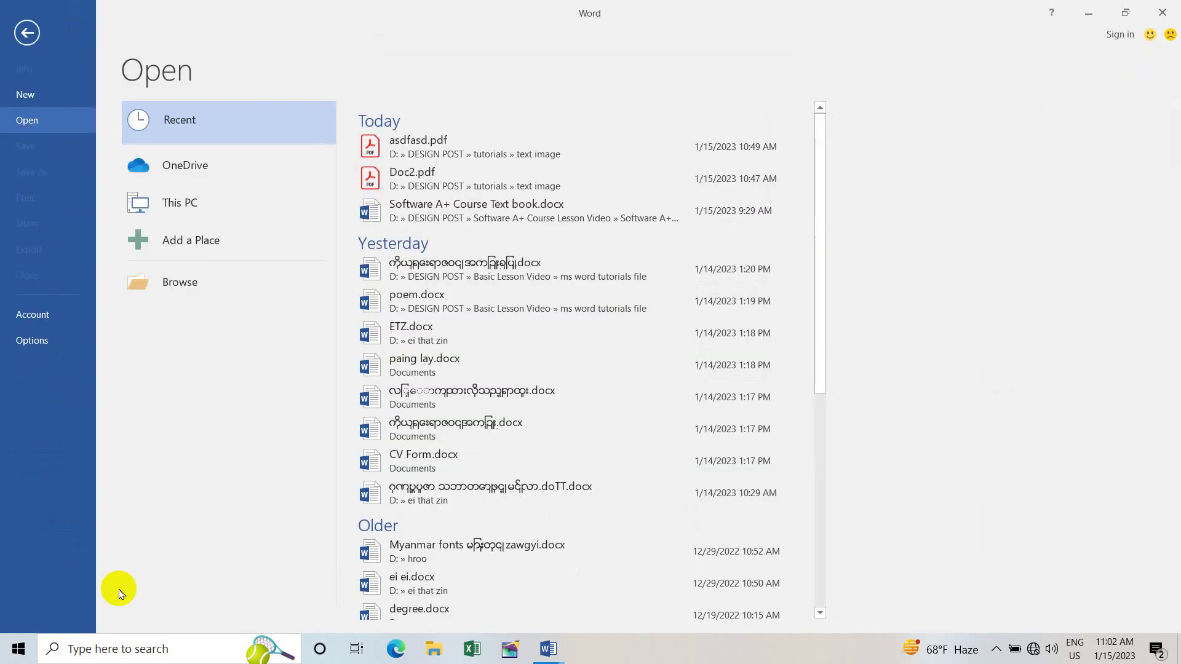
left_click(230, 288)
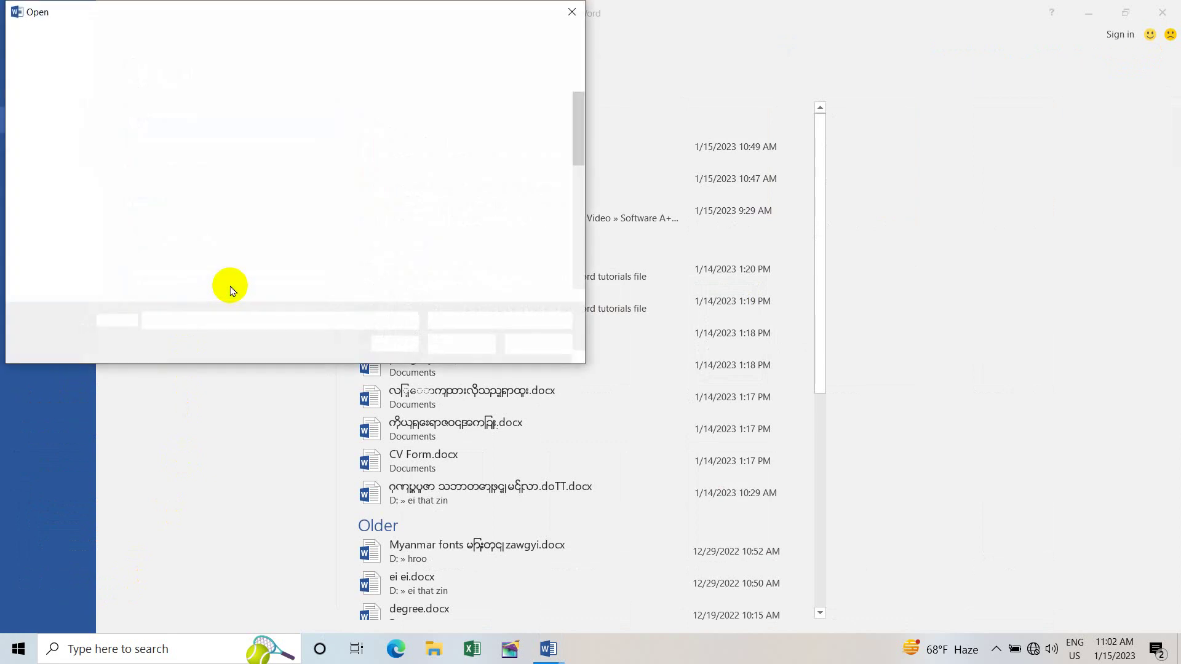
scroll(80, 163, "up", 2)
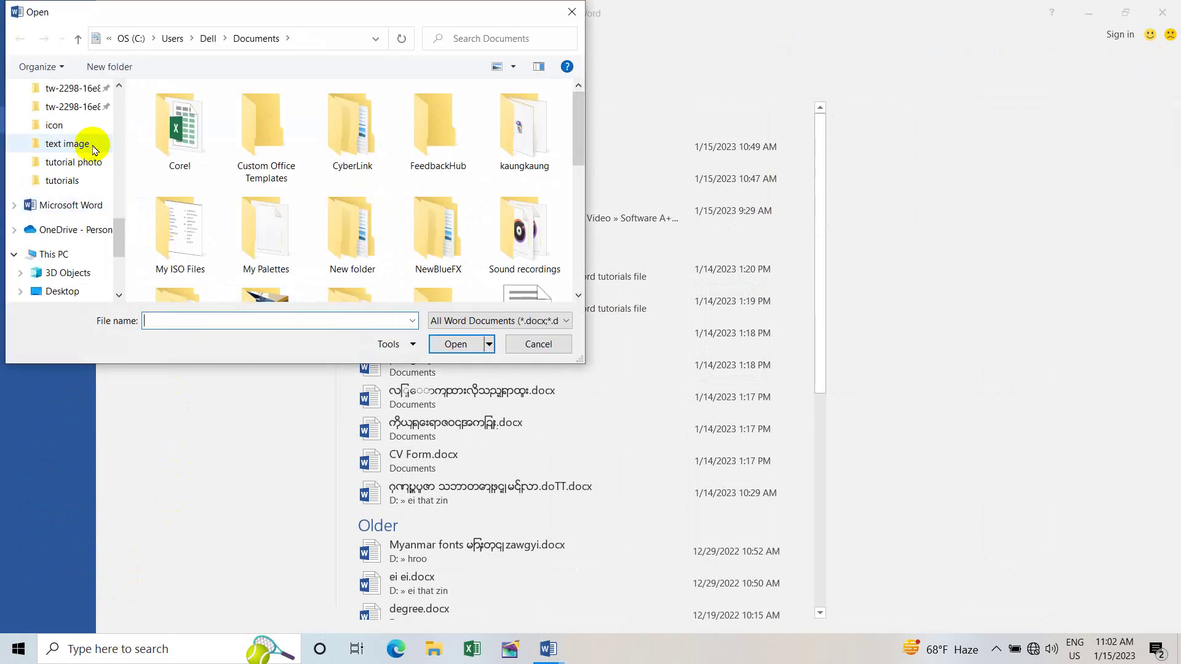
left_click(75, 150)
left_click(180, 126)
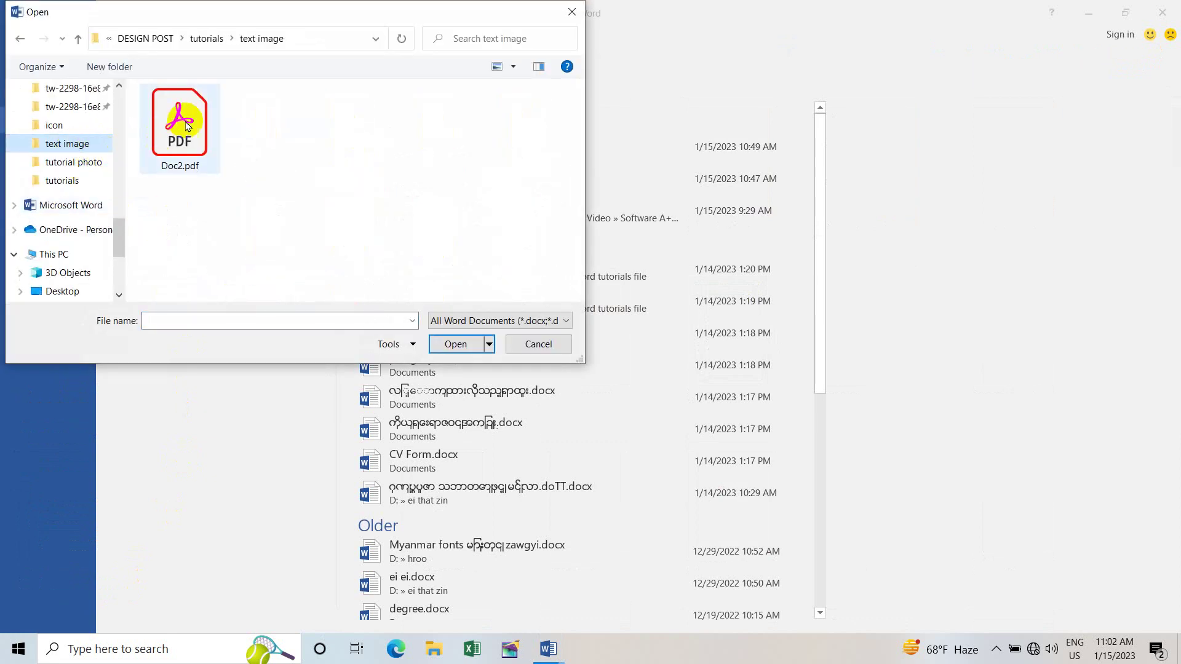
left_click(459, 342)
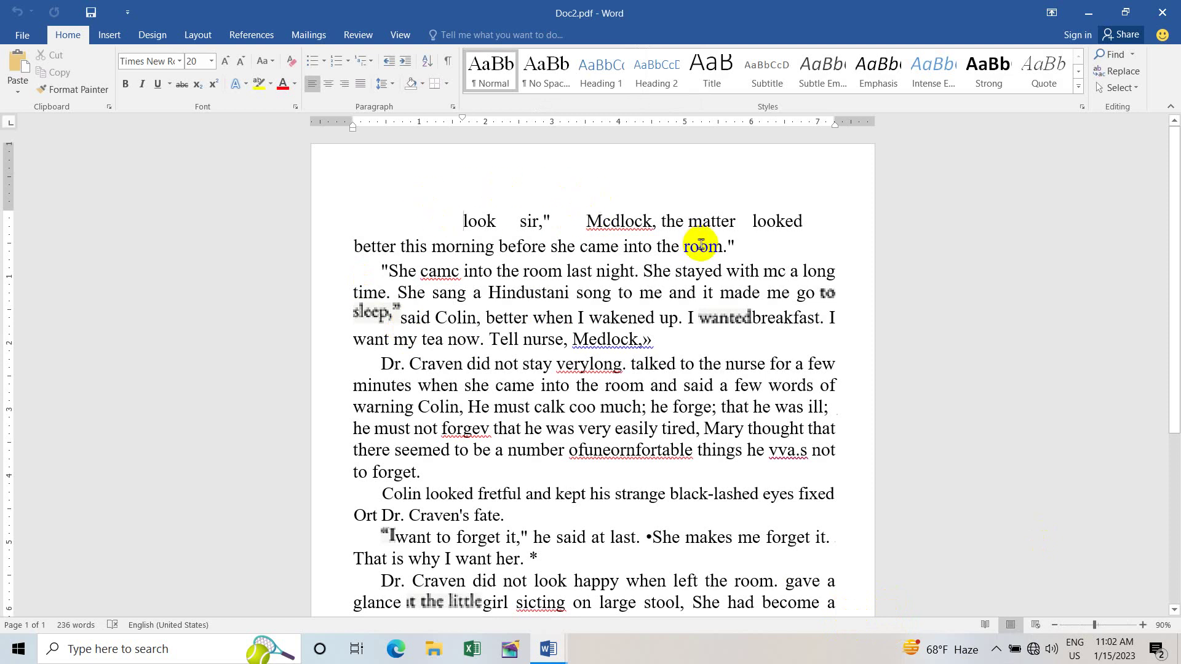
Step: Examine the converted book page text from top to bottom for recognition errors and fragments left as images
scroll(639, 331, "down", 1)
scroll(640, 331, "down", 1)
scroll(639, 468, "down", 2)
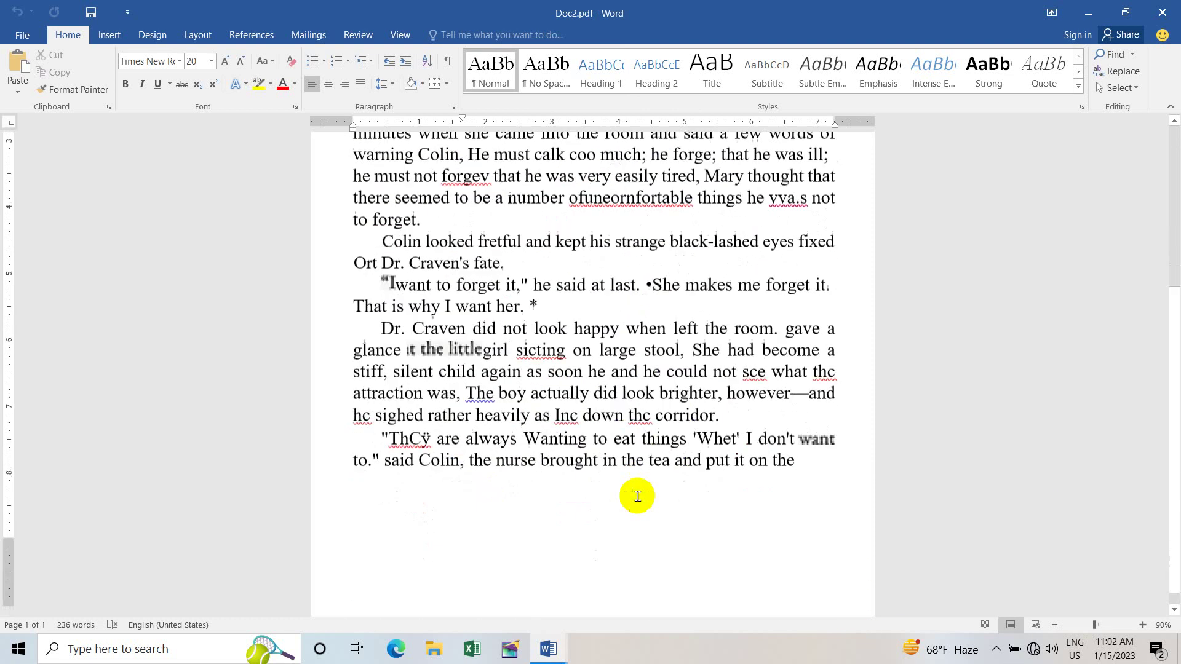
scroll(509, 322, "up", 5)
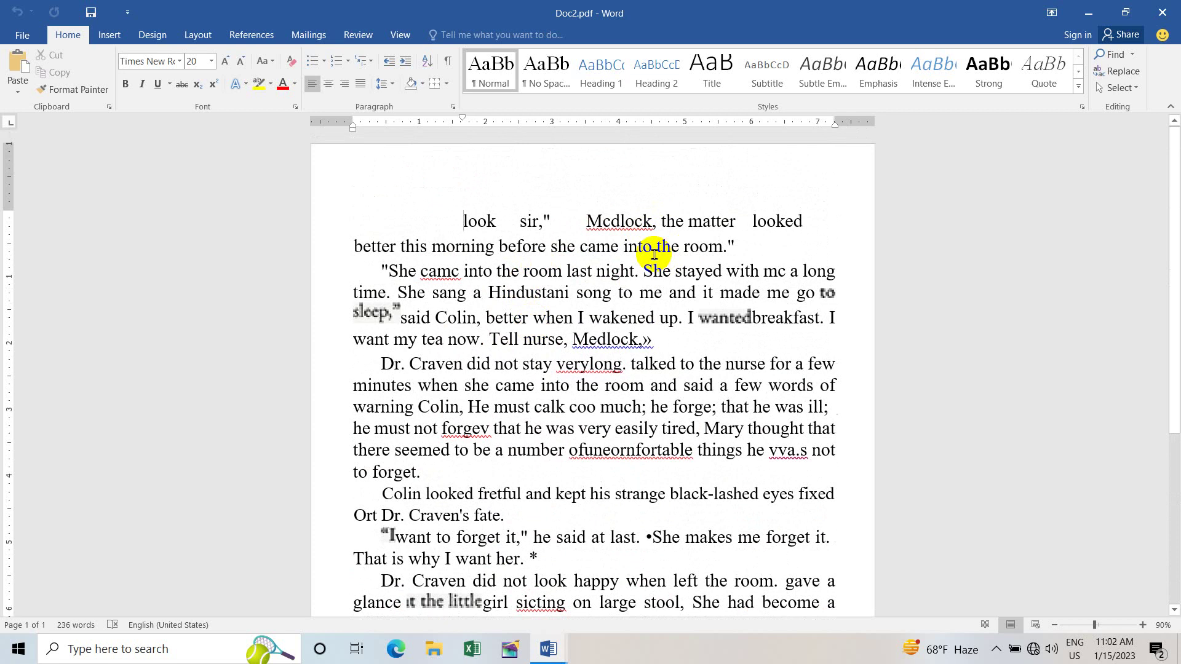
left_click(542, 292)
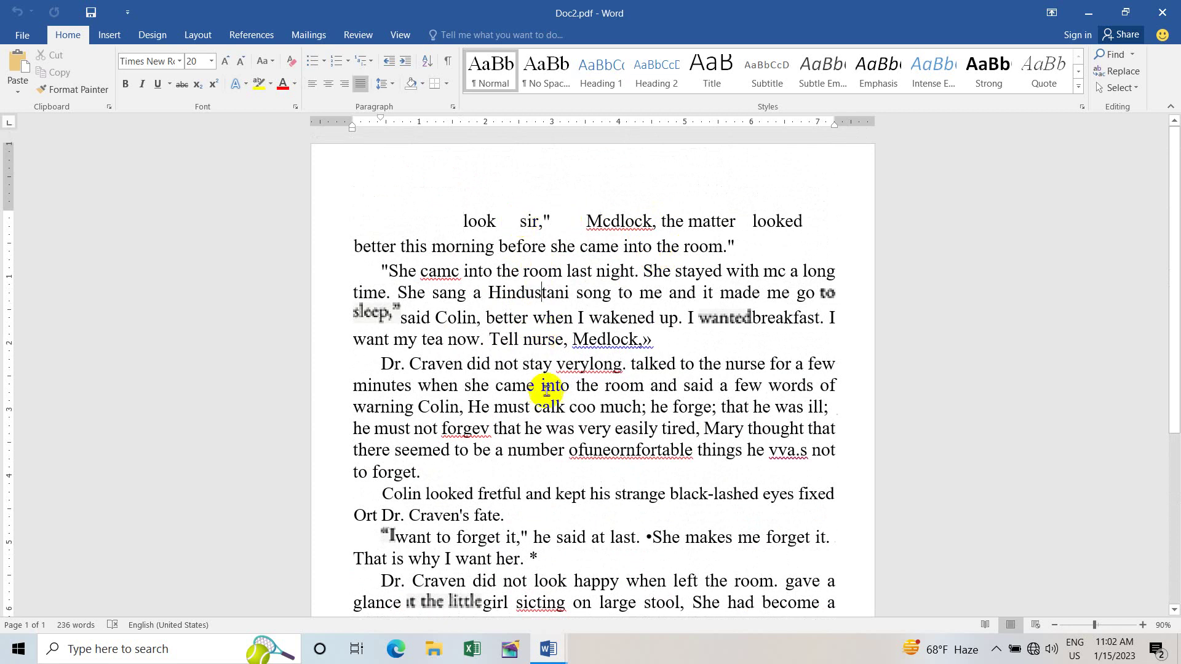
scroll(543, 320, "down", 3)
left_click(588, 331)
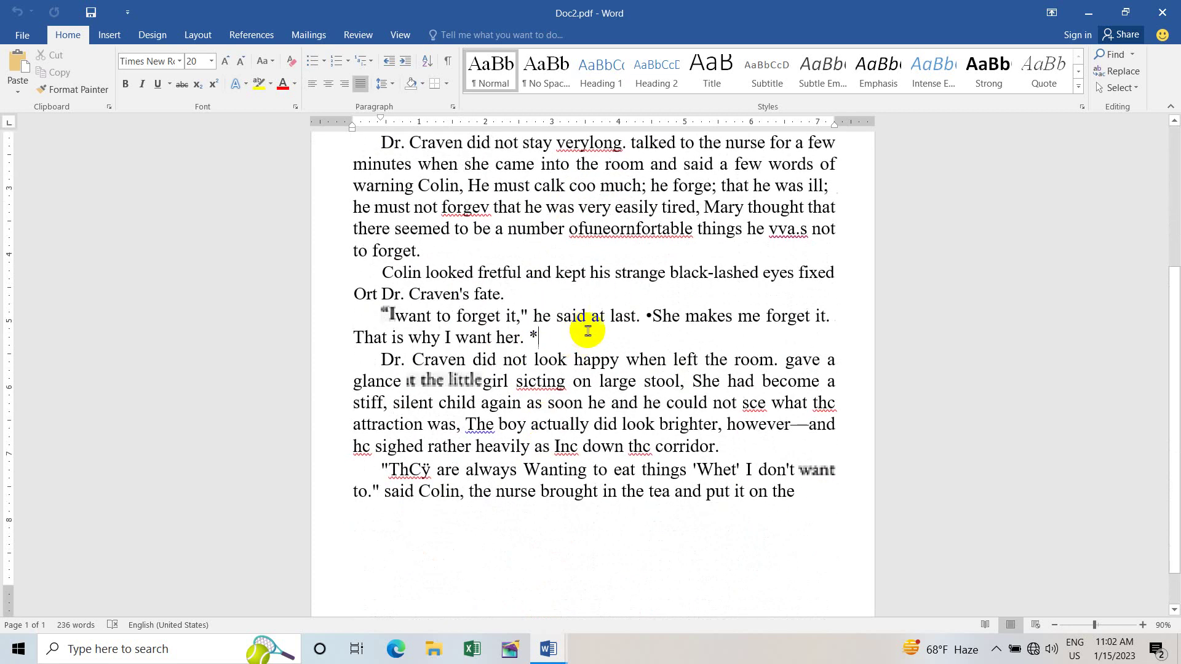
left_click(811, 318)
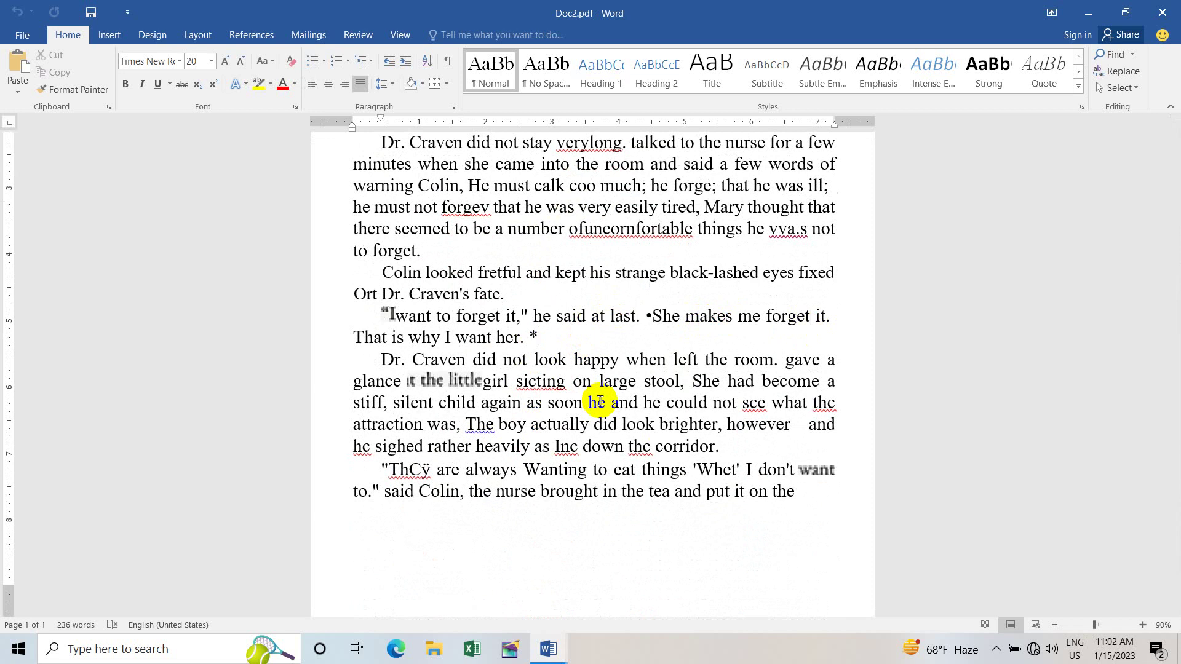
scroll(572, 381, "down", 1)
scroll(615, 431, "up", 2)
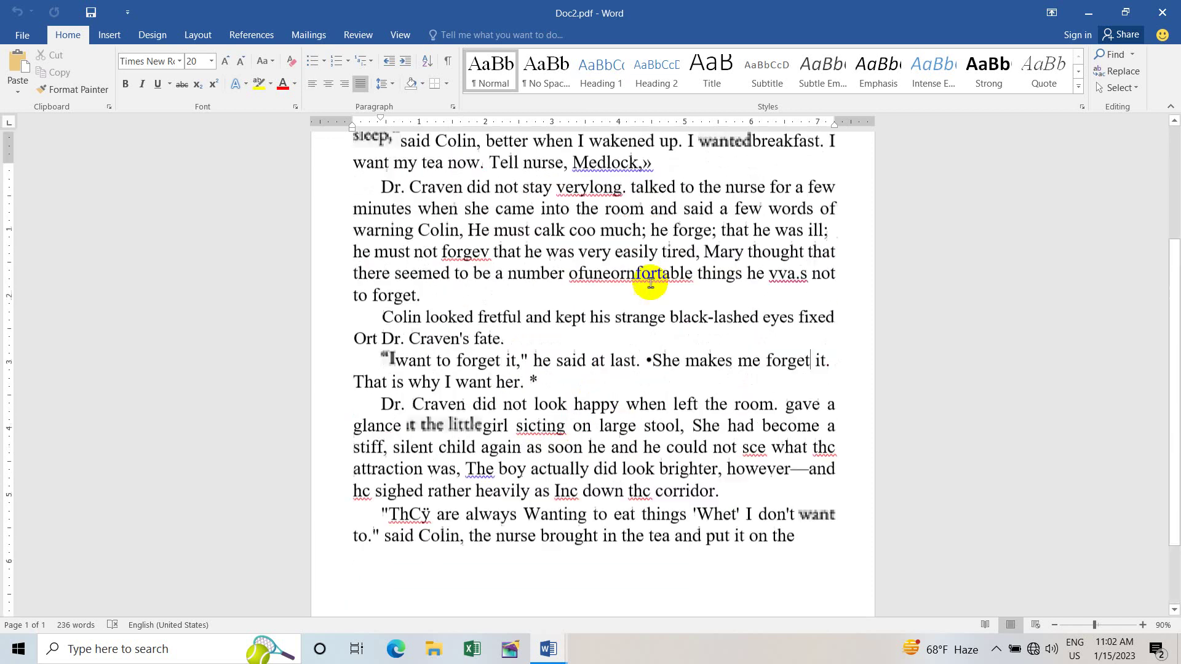
scroll(650, 283, "up", 3)
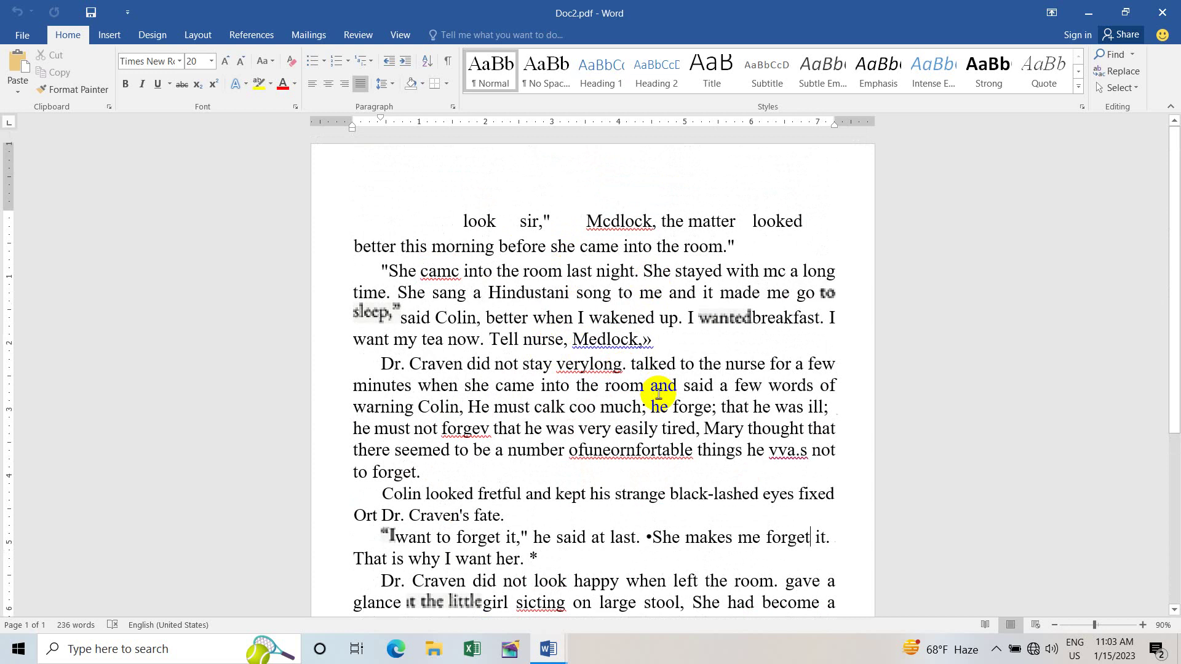
scroll(658, 394, "down", 5)
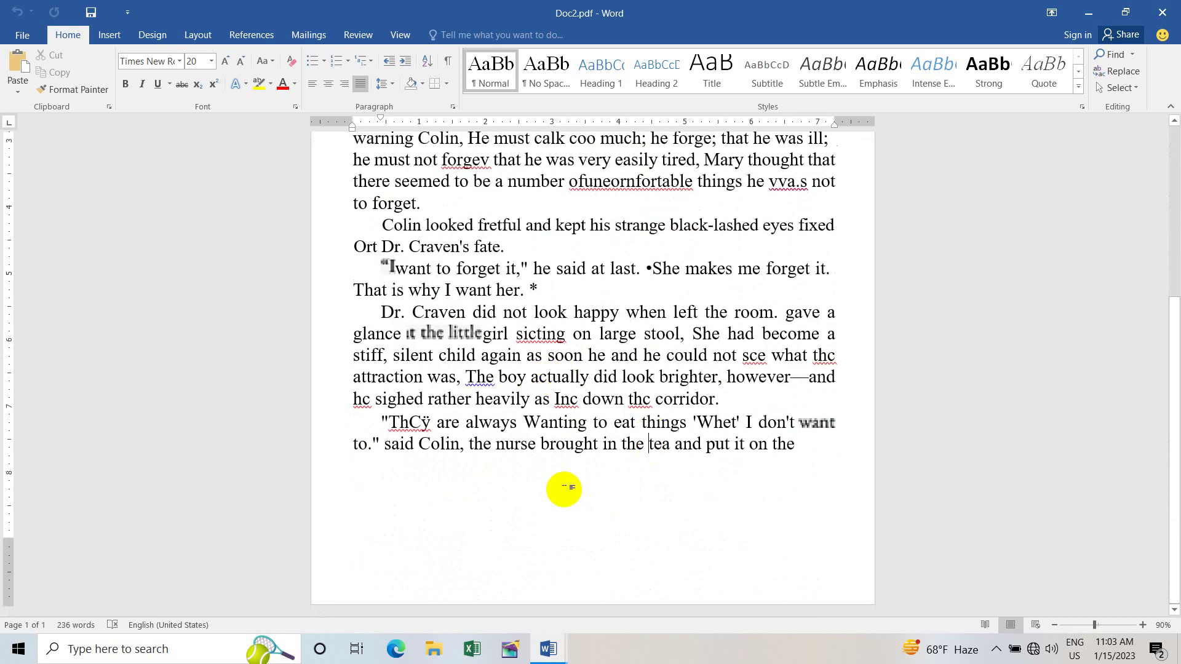
scroll(653, 282, "up", 5)
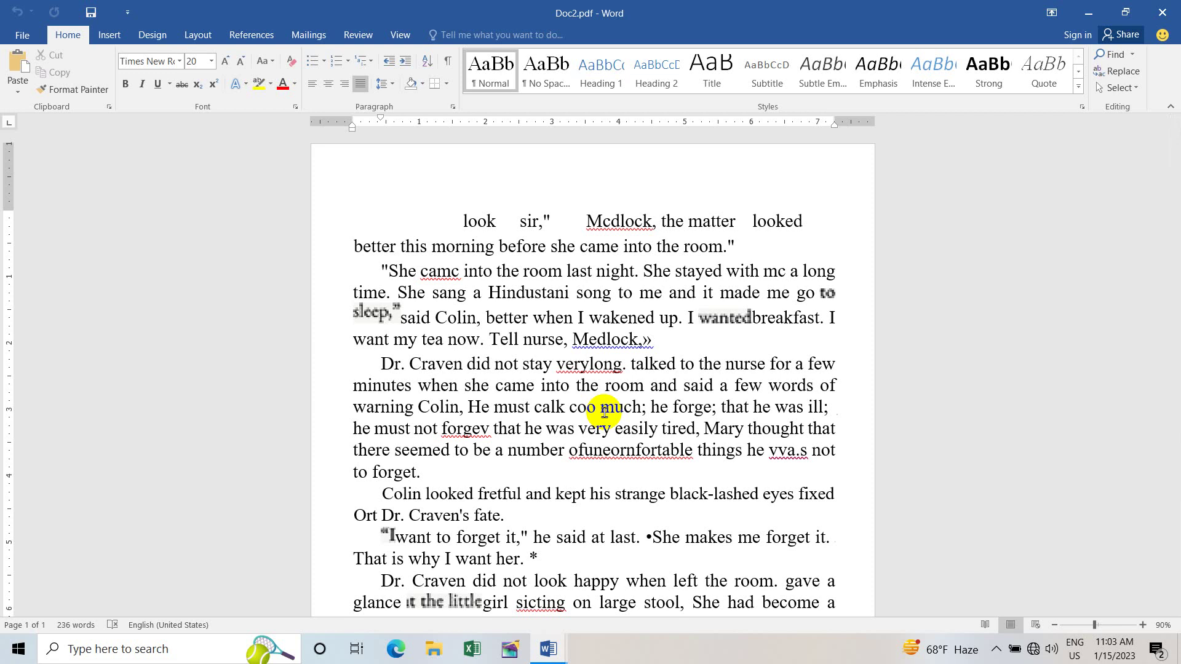
scroll(528, 361, "down", 4)
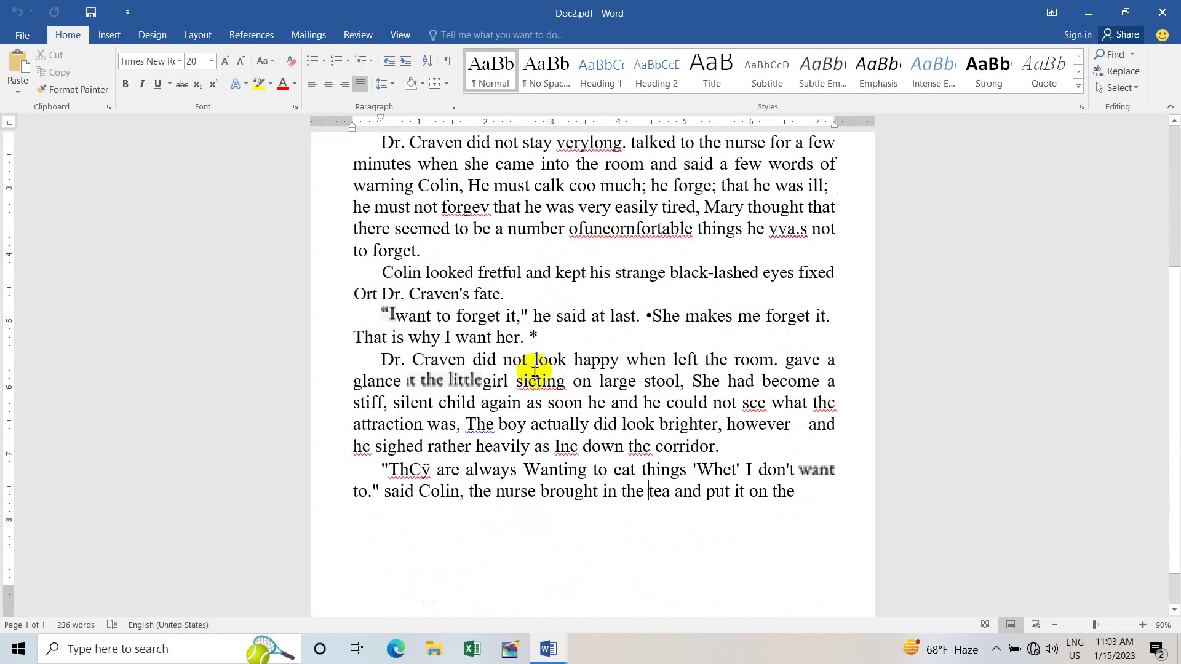
scroll(534, 370, "up", 4)
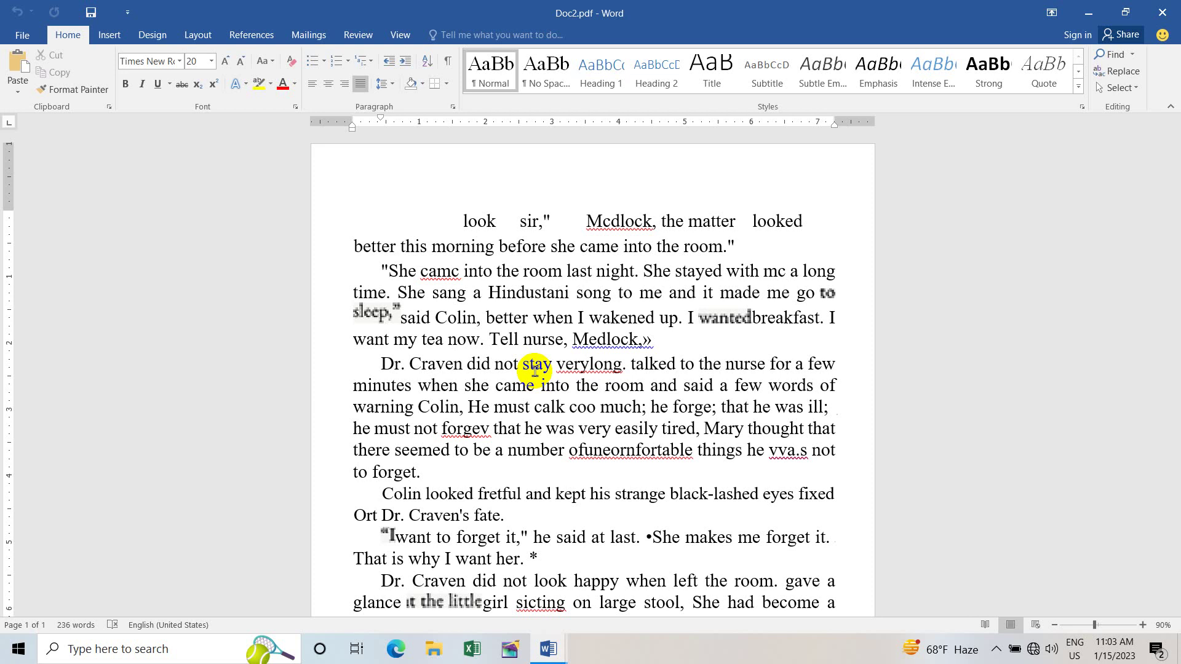
scroll(642, 313, "down", 3)
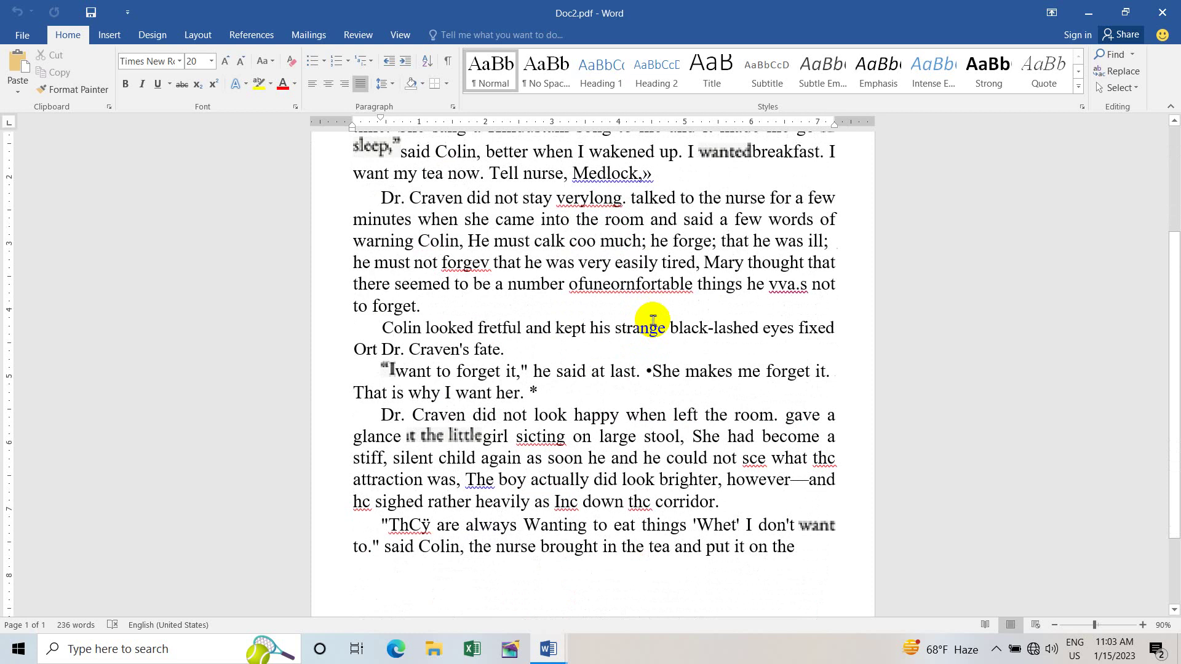
scroll(653, 320, "up", 3)
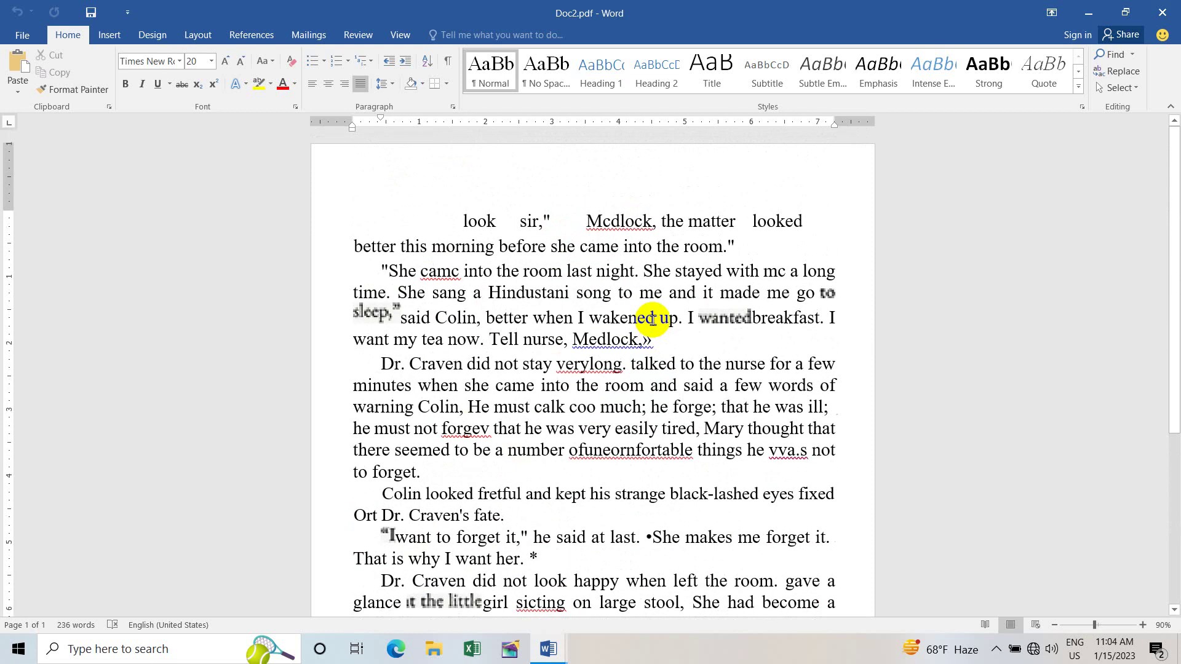